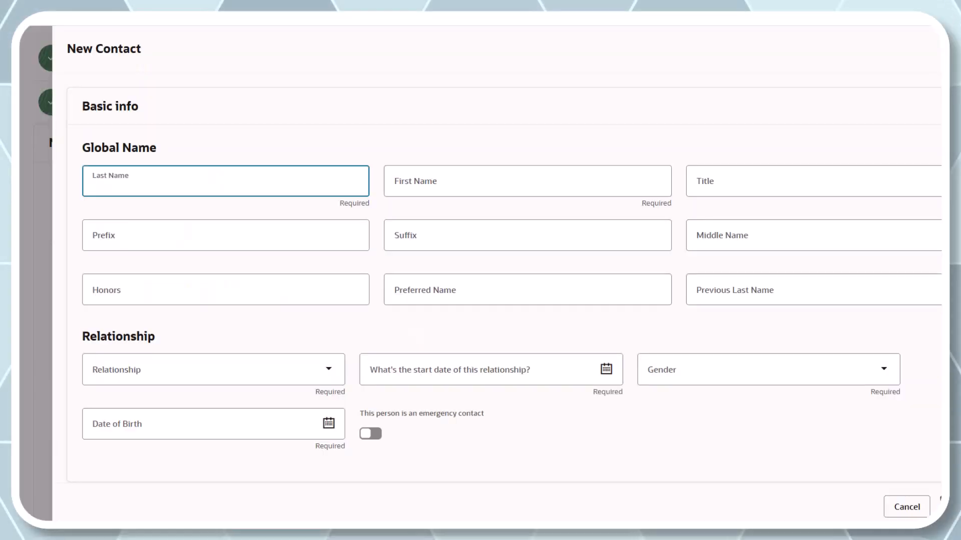
- Enter the new contact's last name and first name, and set the gender to Male
type("Bronco")
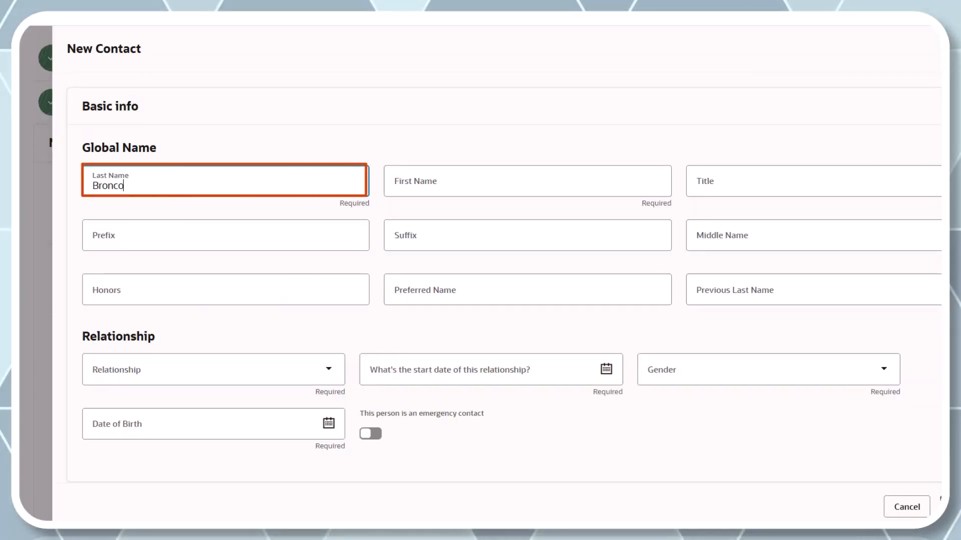
left_click(395, 185)
type("Peter")
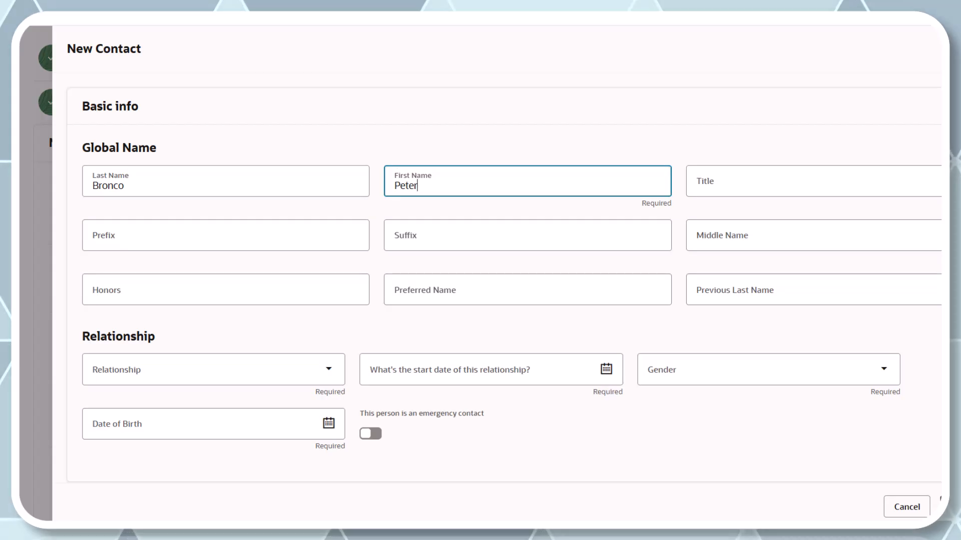
left_click(768, 369)
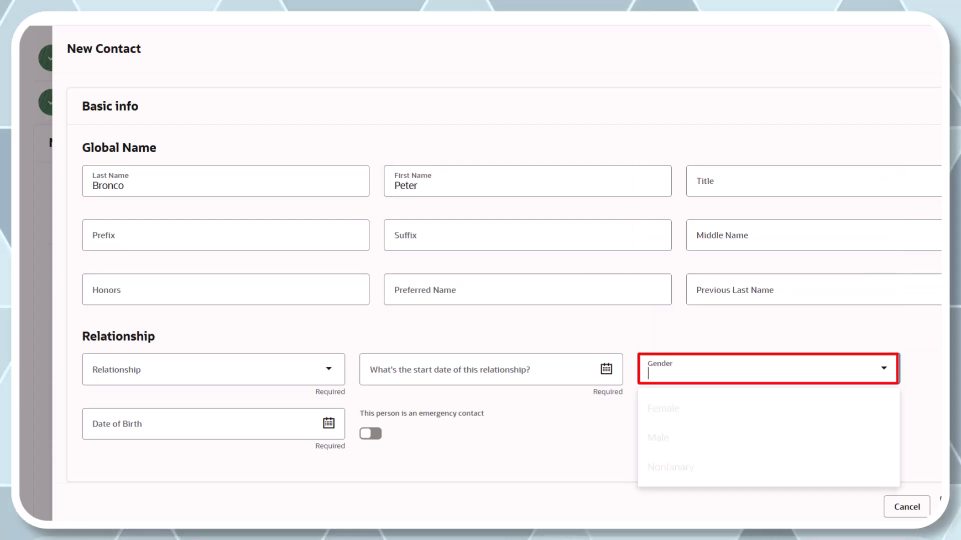
left_click(768, 437)
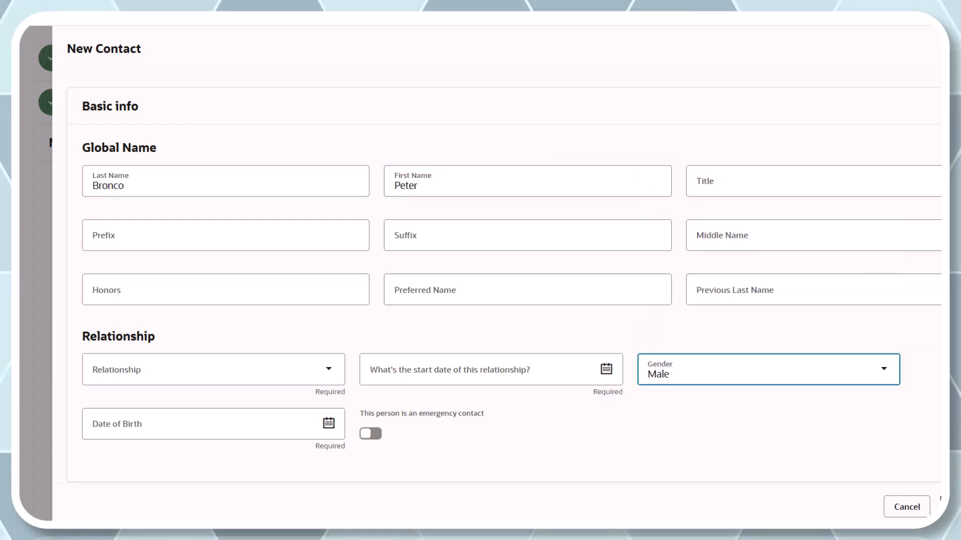
- Enter the new contact's date of birth in the Relationship section
left_click(329, 423)
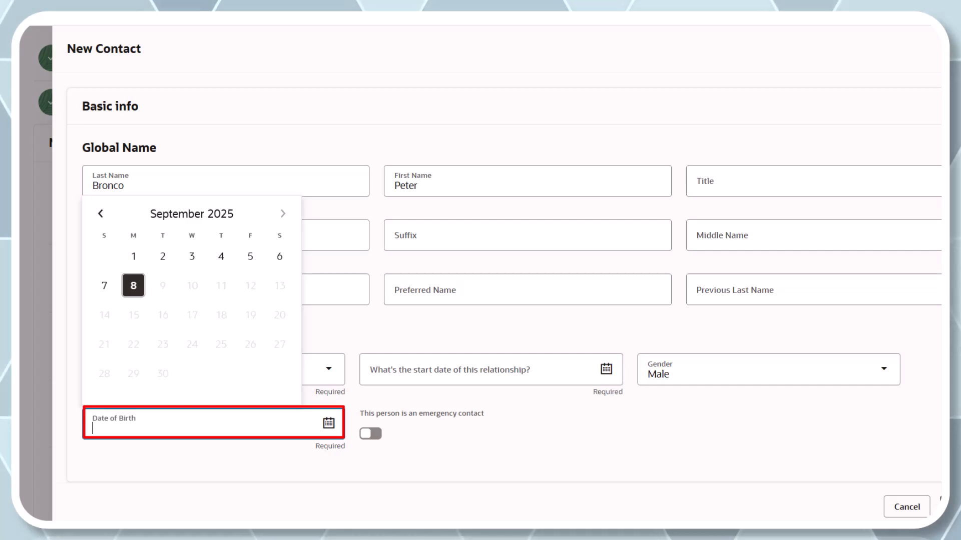
type("8/13/")
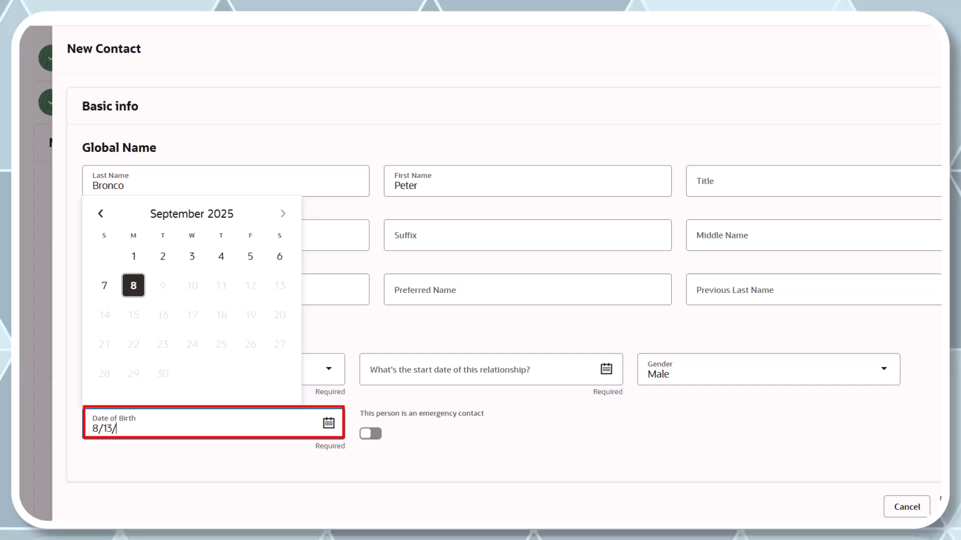
type("19")
- Set the new contact's relationship to Step child
left_click(329, 369)
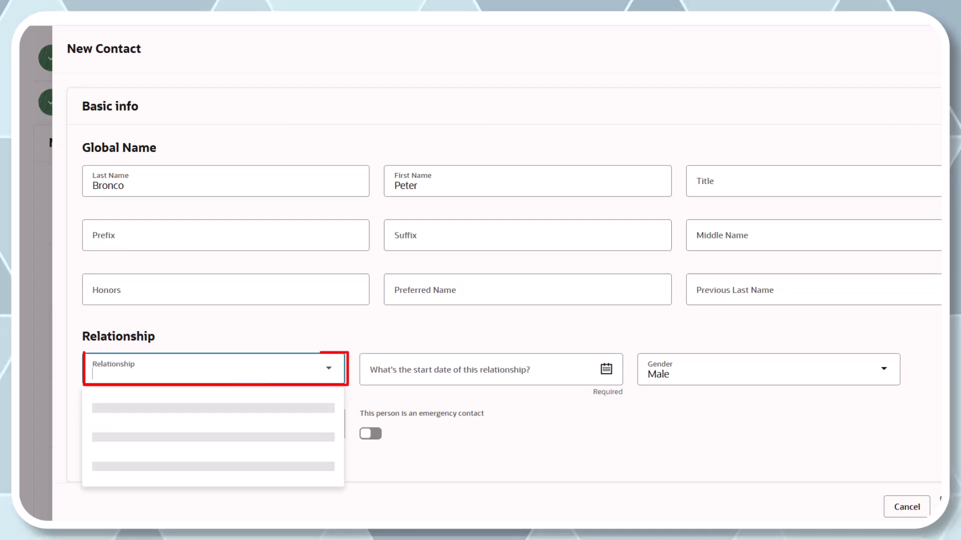
type("st")
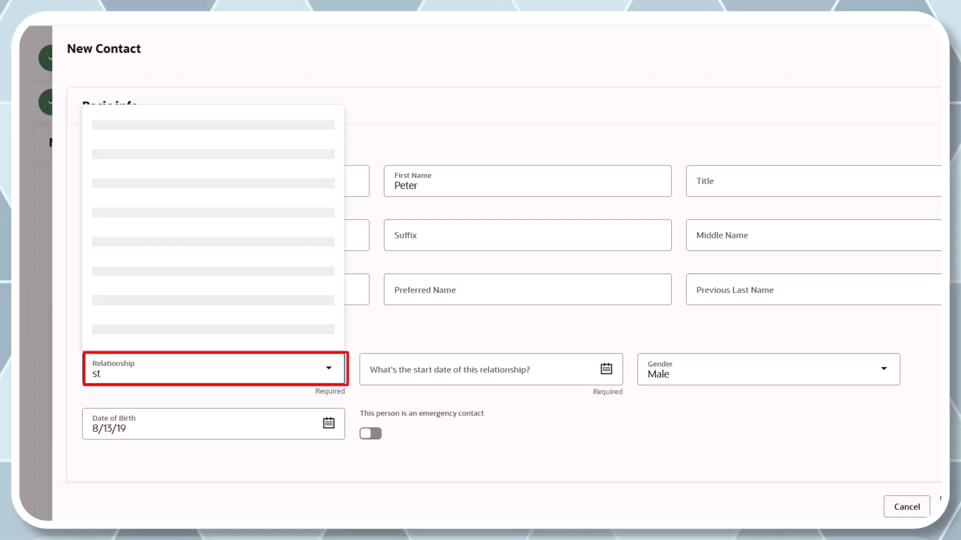
key("Down")
key("Down")
key("Down")
key("Down")
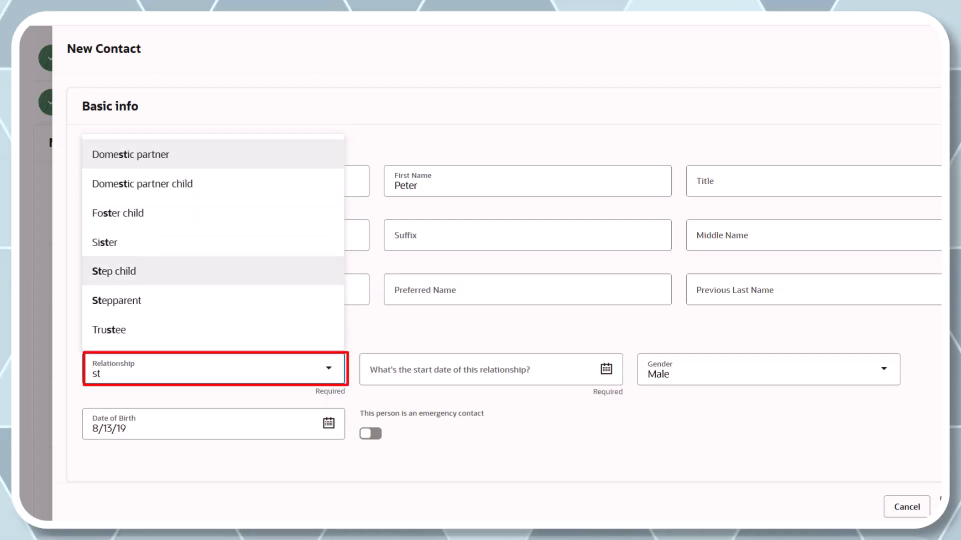
key("Return")
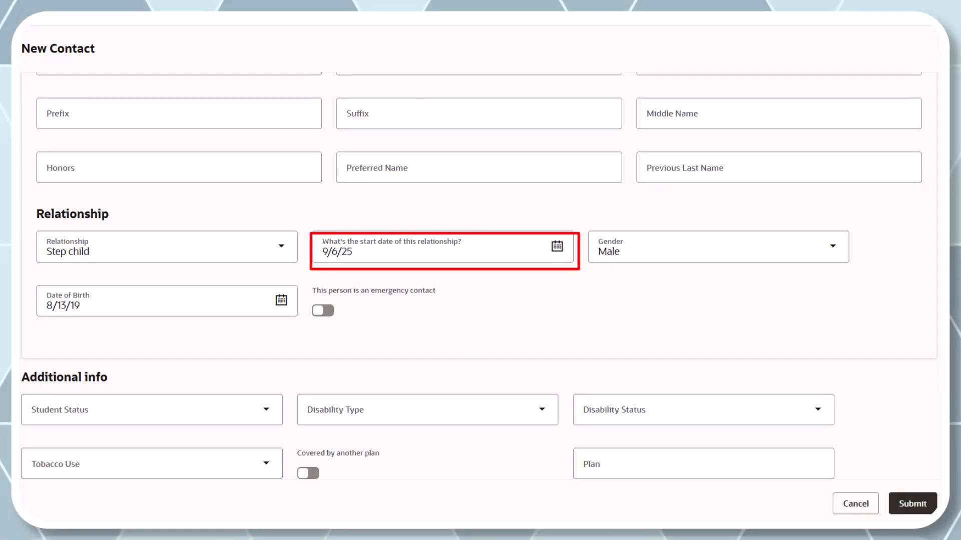
- Set the country under National identifiers to United States
scroll(480, 275, "down", 3)
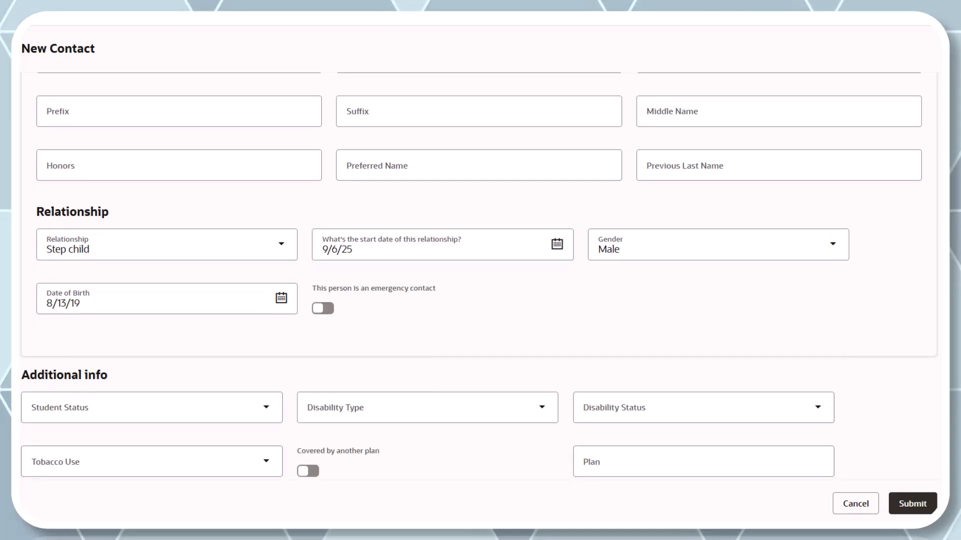
scroll(480, 275, "down", 6)
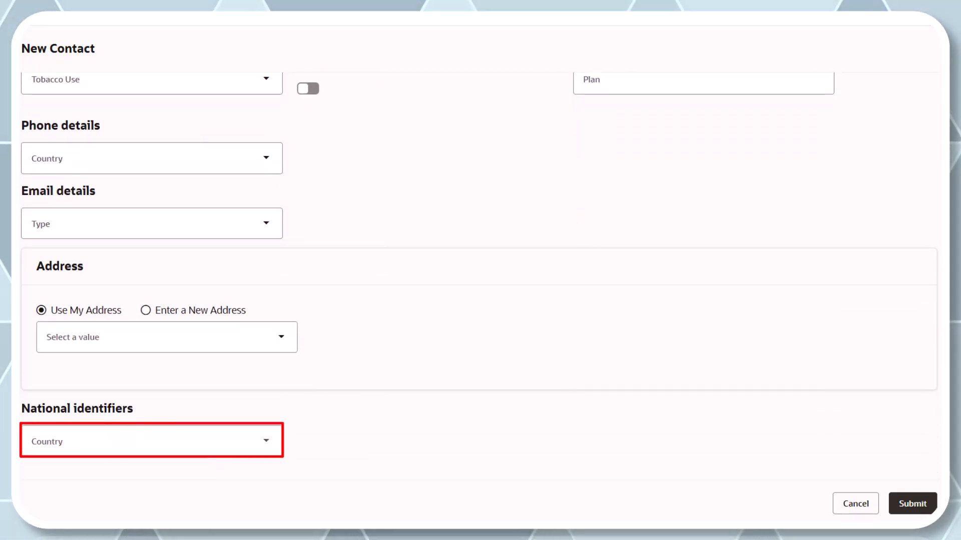
left_click(266, 441)
type("U")
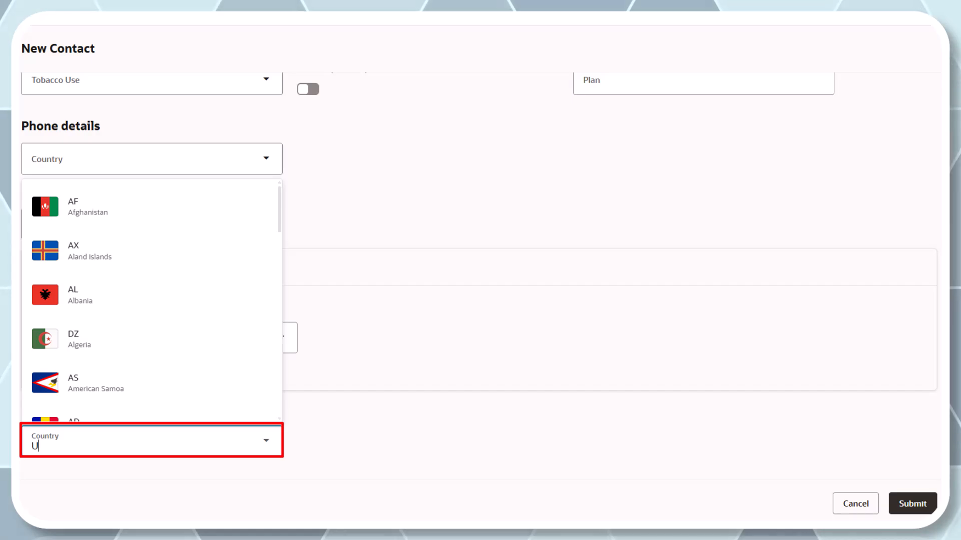
type("nited")
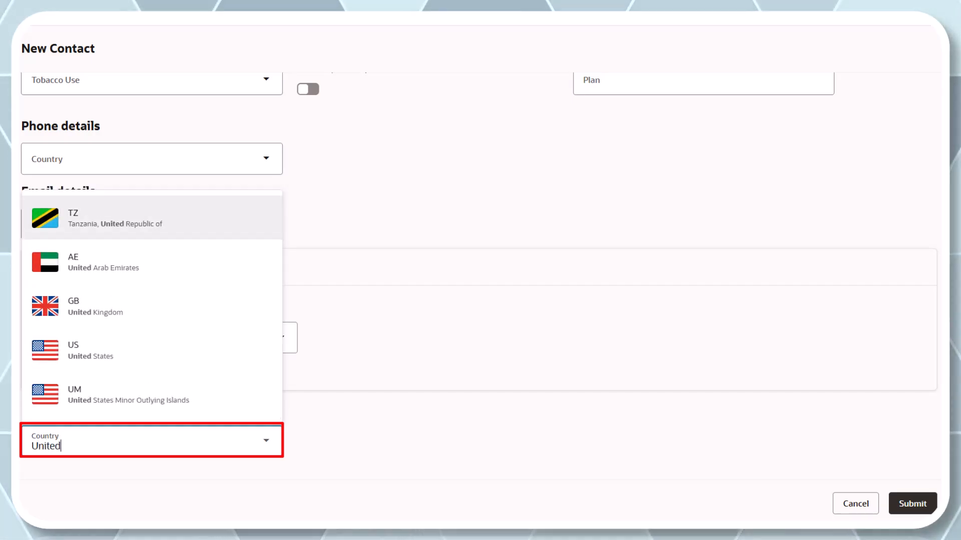
key("Up")
key("Up")
key("Return")
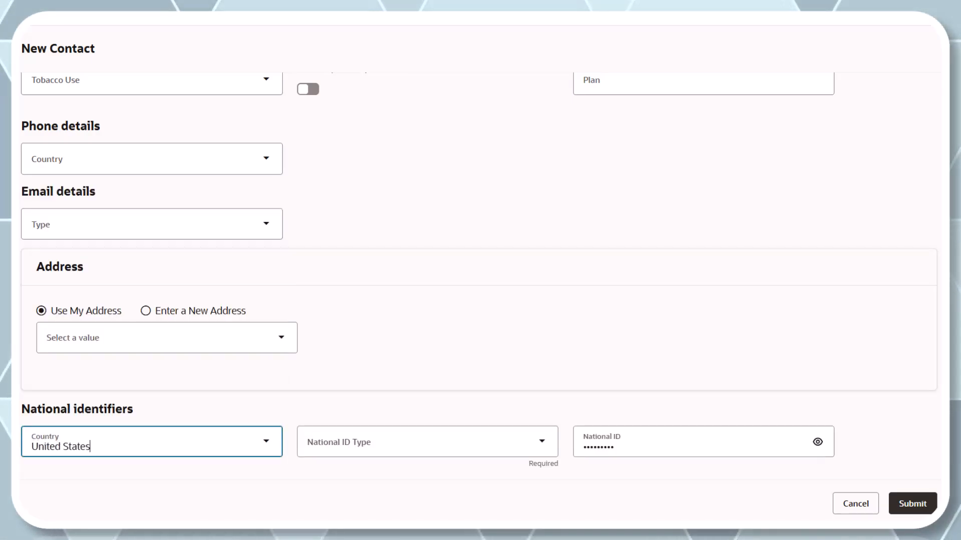
- Choose Social Security Number as the national ID type and replace the National ID with the contact's number
left_click(542, 442)
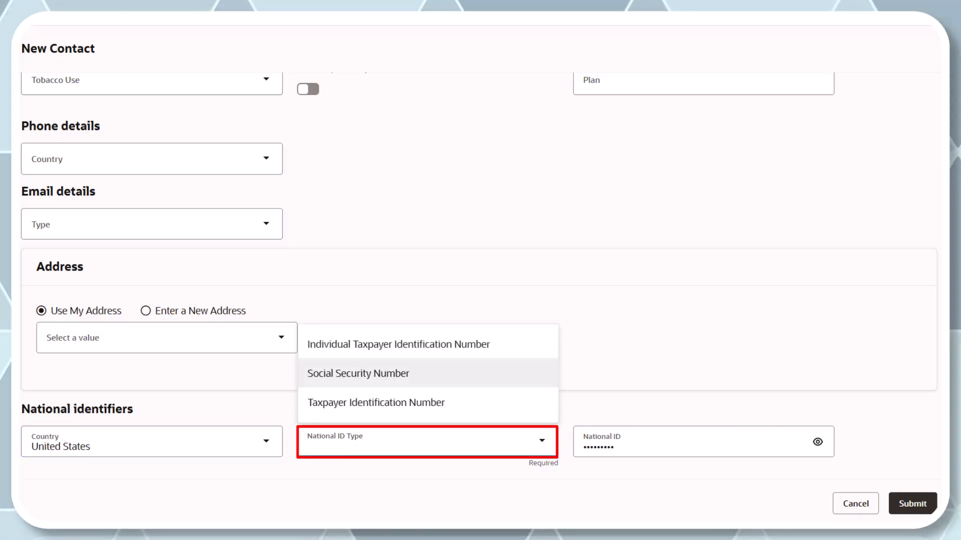
key("Return")
key("Tab")
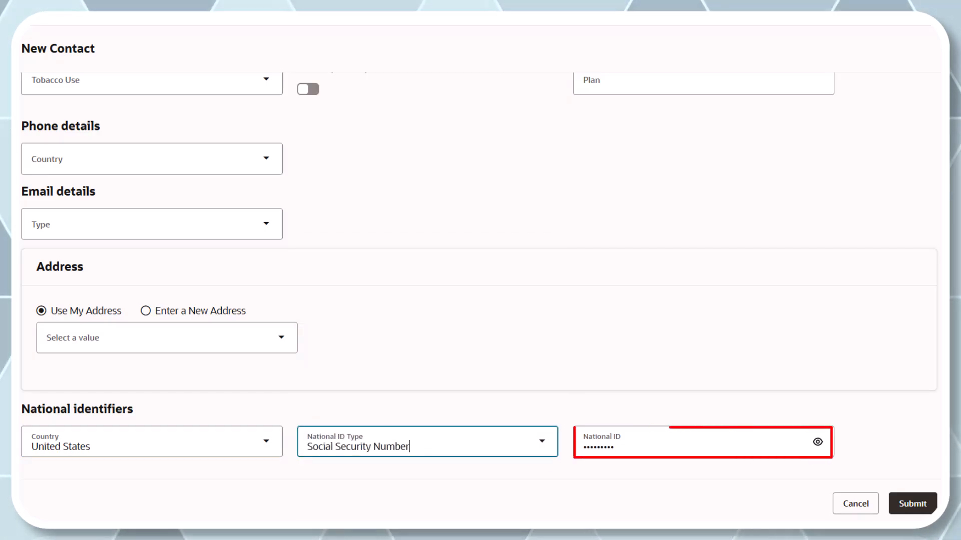
key("ctrl+a")
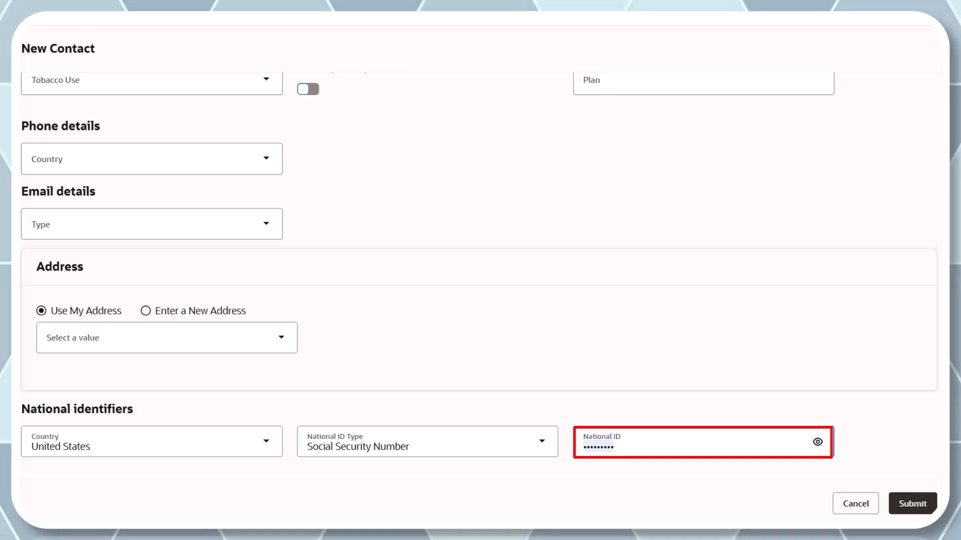
type("•••••")
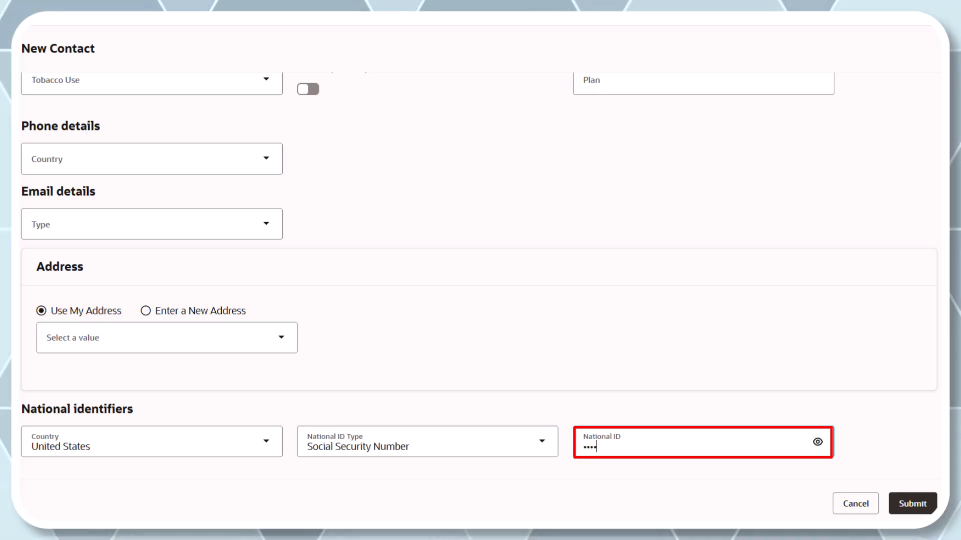
type("••••")
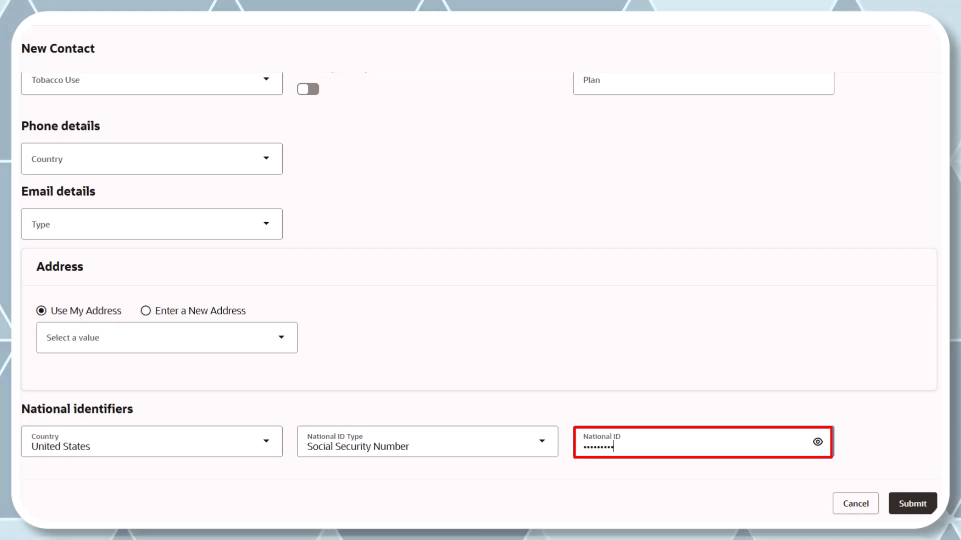
- Mark the new contact as covered by another plan and enter United Healthcare as the plan
scroll(478, 276, "up", 3)
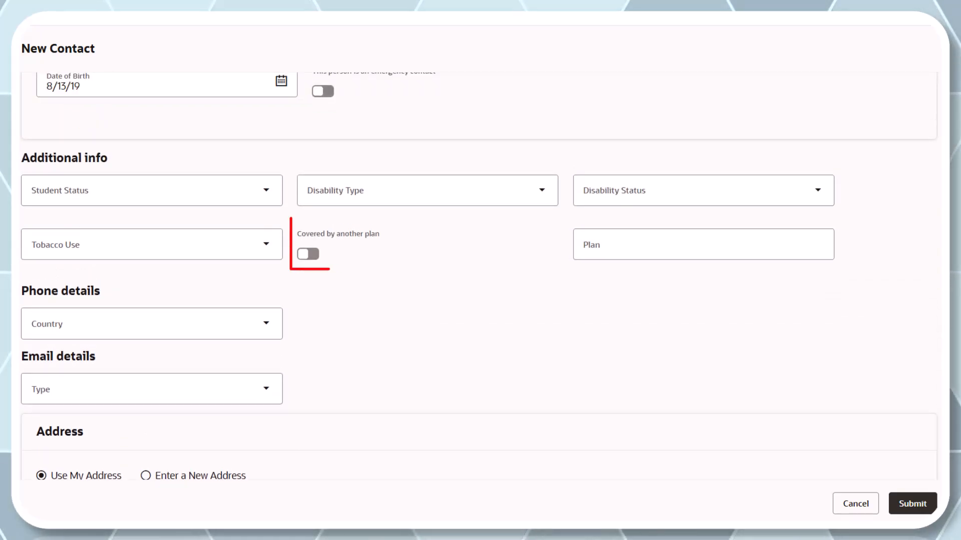
left_click(308, 254)
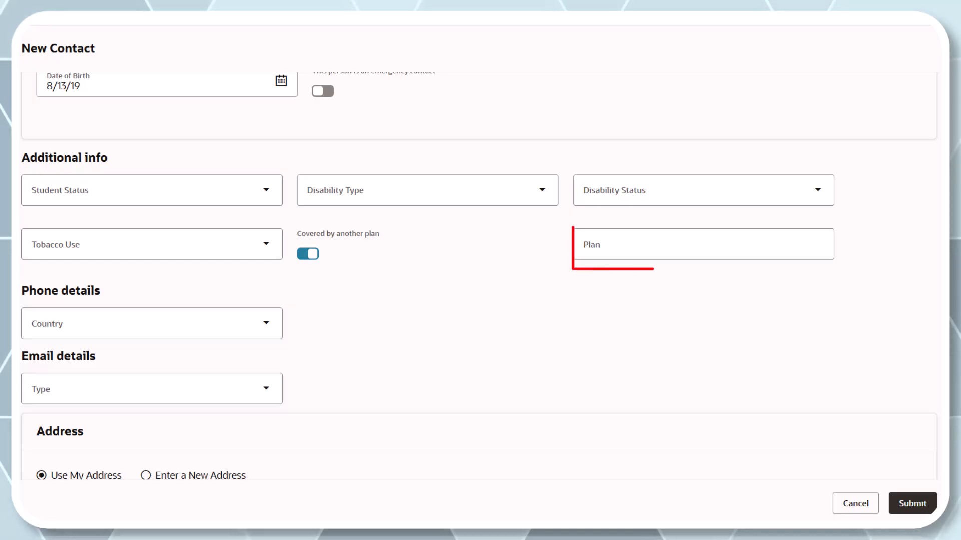
left_click(703, 245)
type("United He")
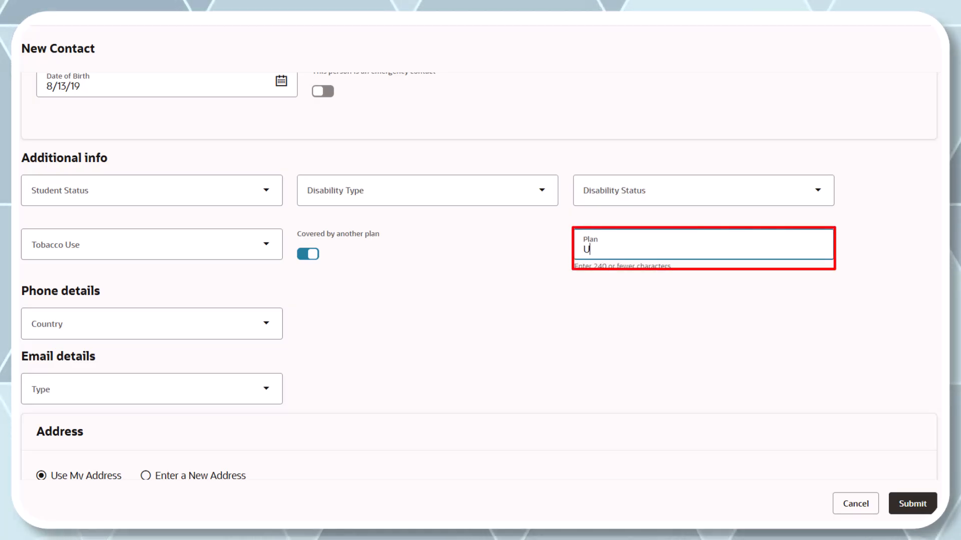
type("althcare")
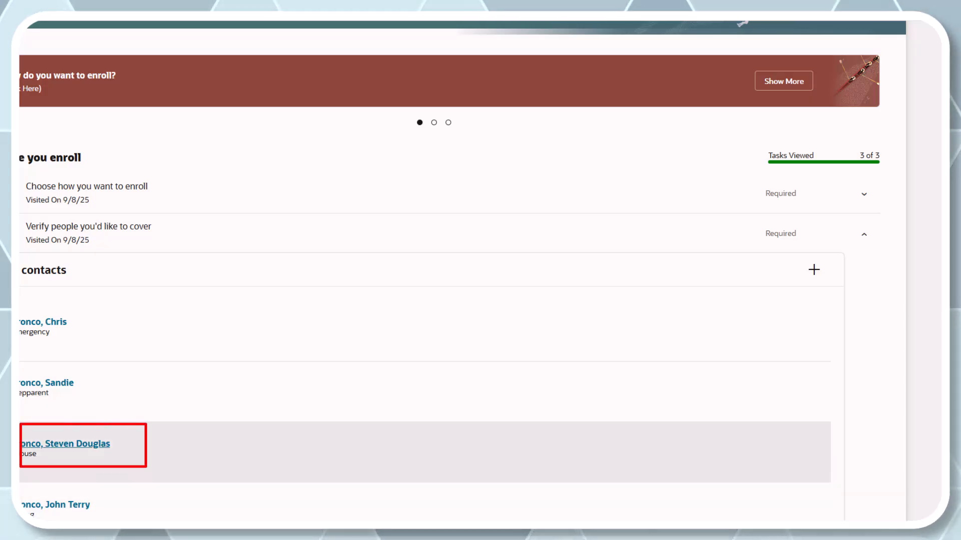
- Open the spouse contact's name details for editing and set the name change start date to 9/9/25
left_click(78, 444)
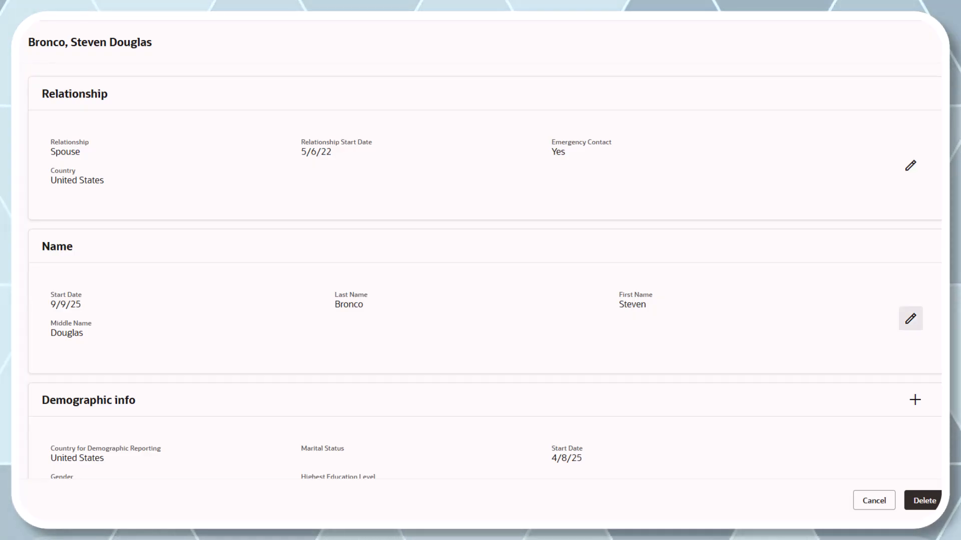
left_click(910, 318)
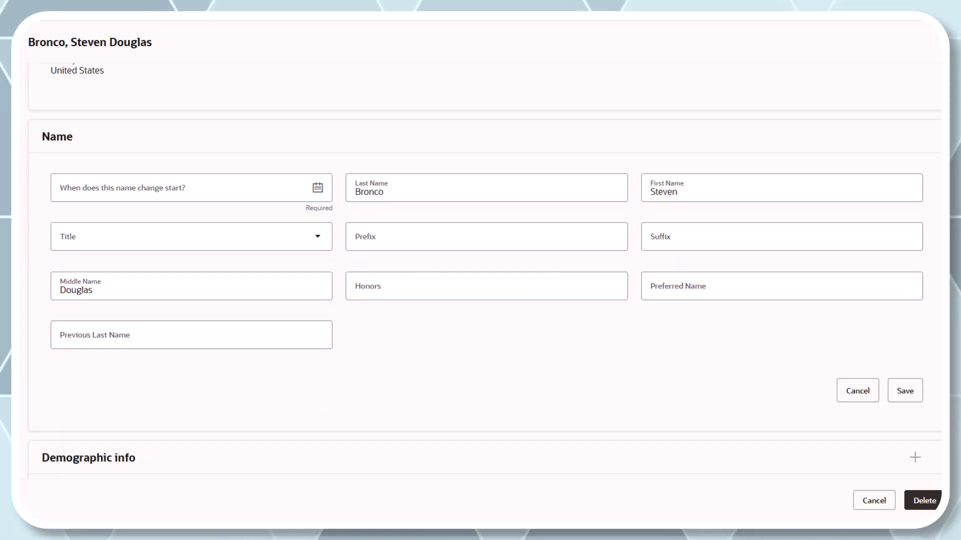
left_click(180, 187)
left_click(122, 285)
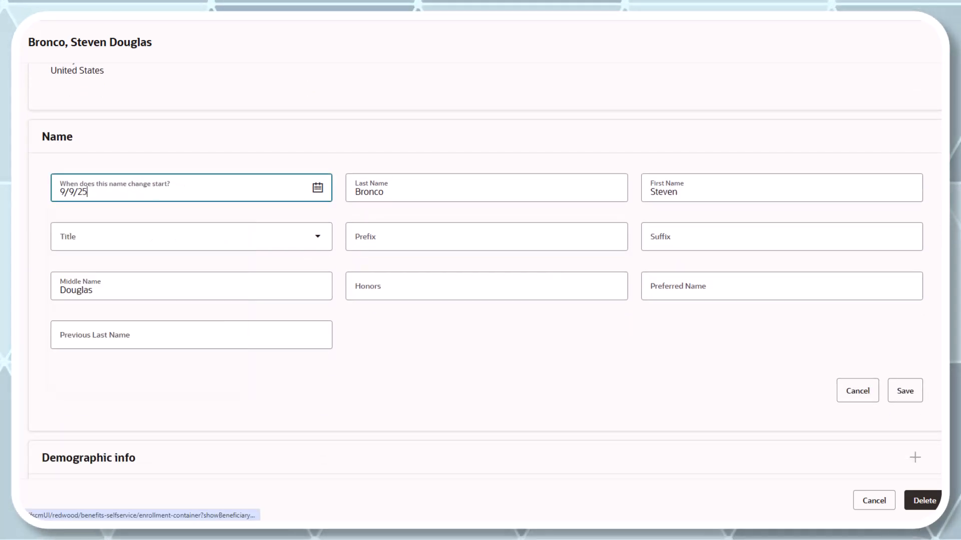
- Enter the spouse's preferred name, save the name change and close the contact's details
left_click(781, 286)
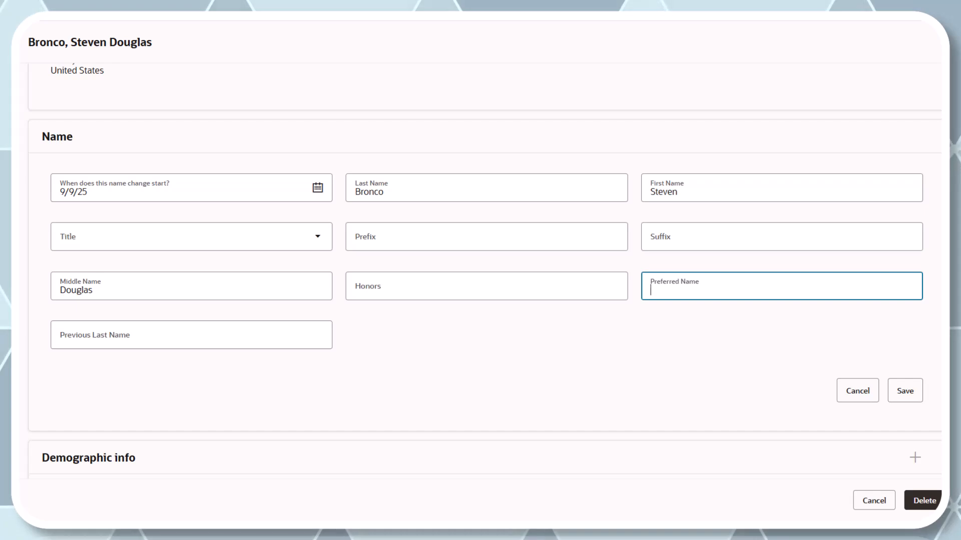
type("Steve")
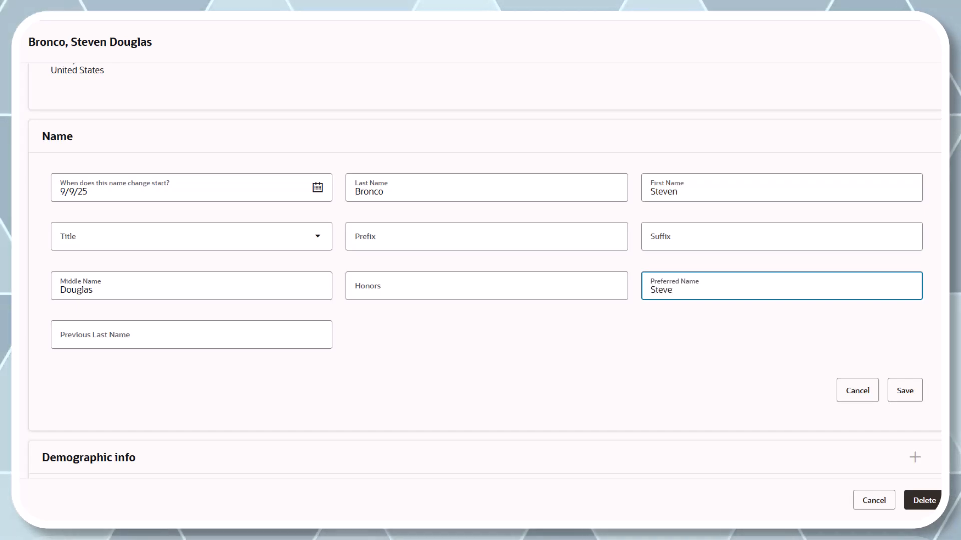
left_click(905, 391)
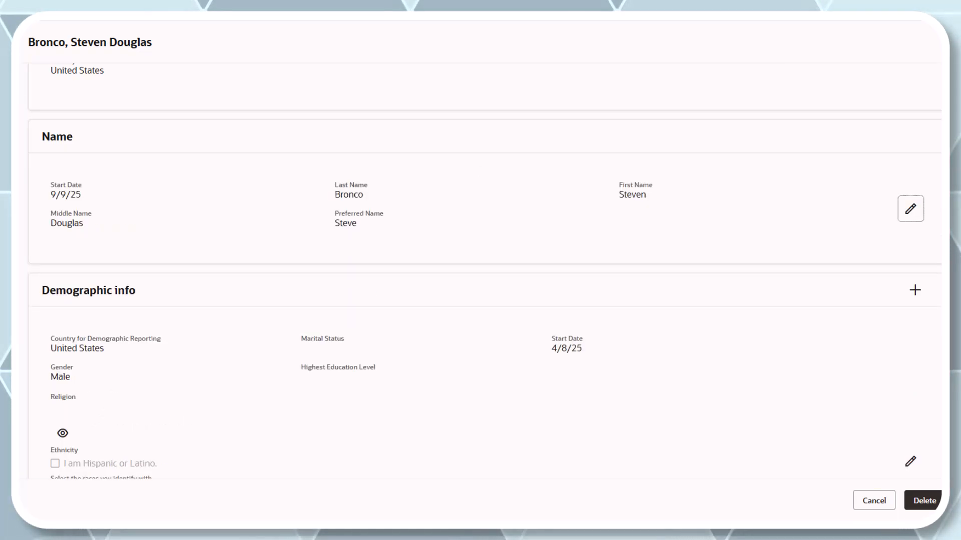
left_click(874, 501)
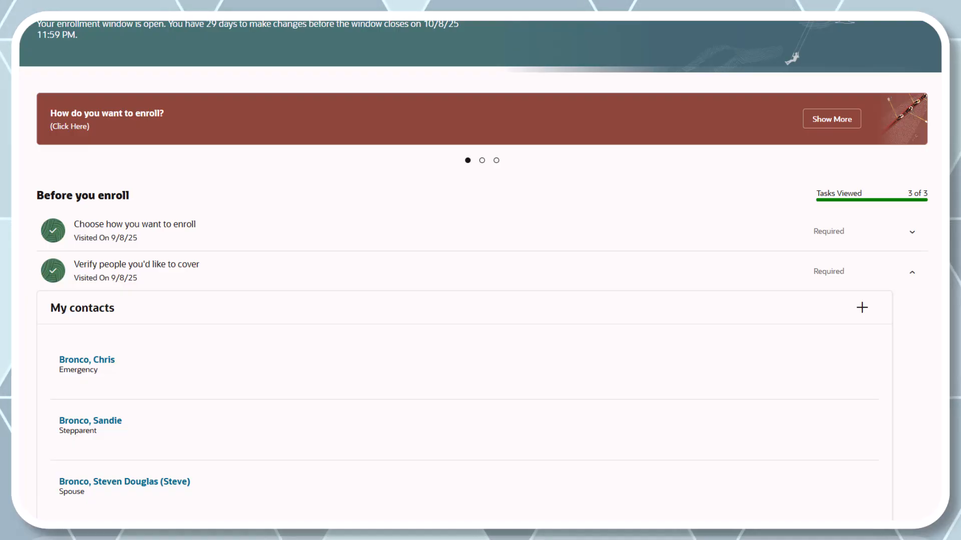
- Continue from the contacts list to the "Enroll in benefits that matter to you" task and bring up the Boise State Benefits card
scroll(480, 301, "down", 5)
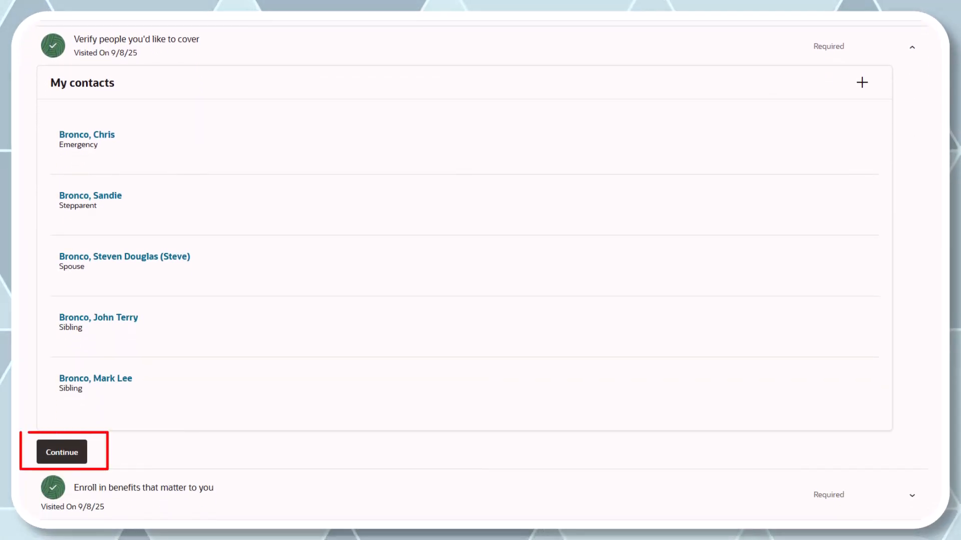
left_click(62, 452)
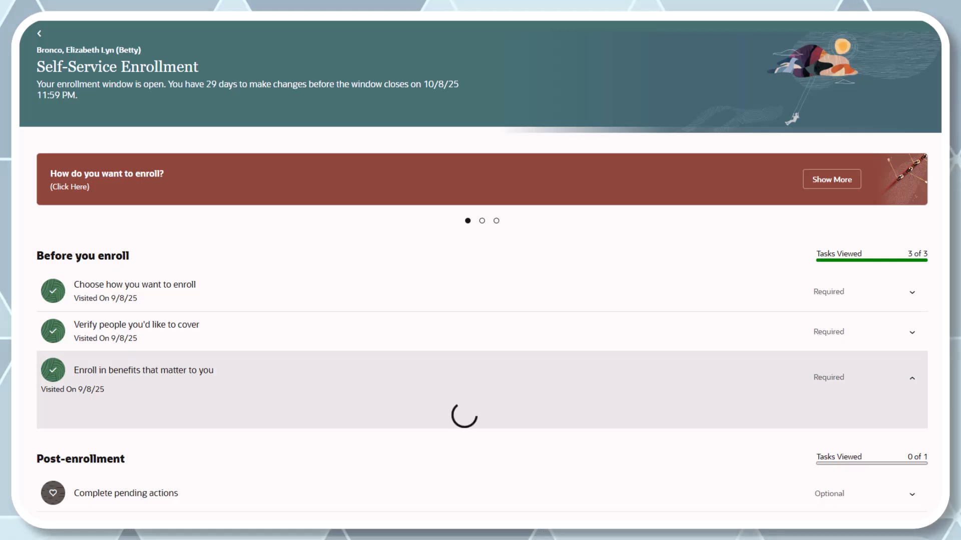
scroll(480, 330, "down", 2)
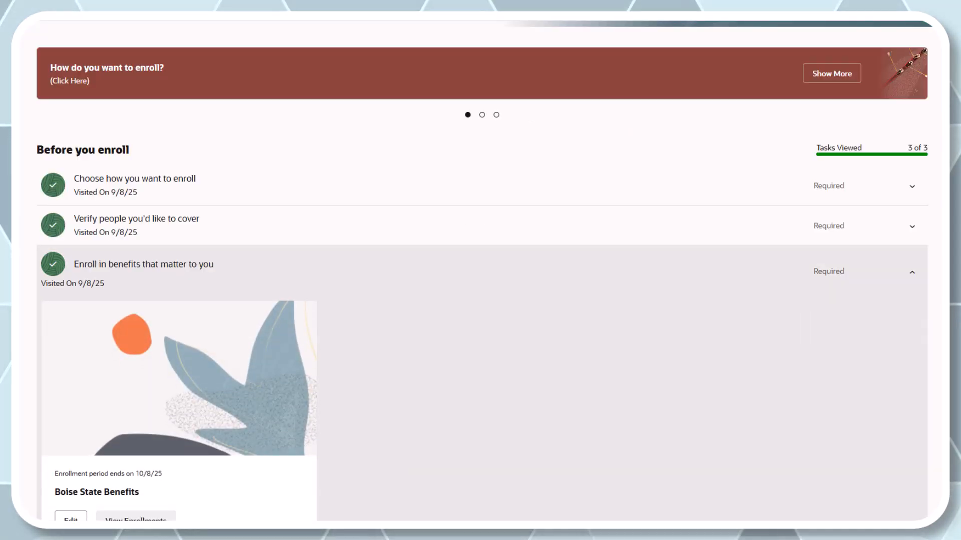
scroll(480, 280, "down", 1)
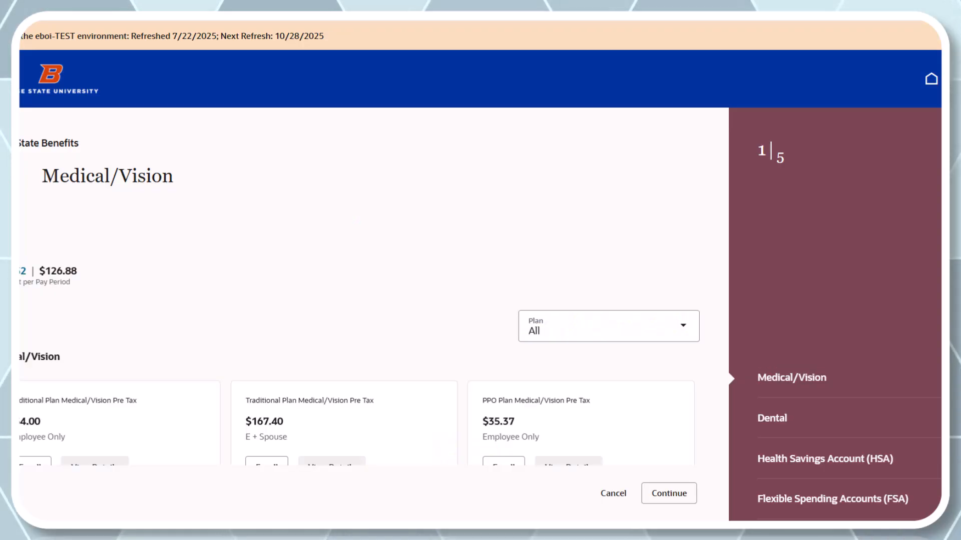
- Review all Medical/Vision plan options offered for enrollment, including the pre-tax, after-tax and waive choices
scroll(373, 270, "down", 3)
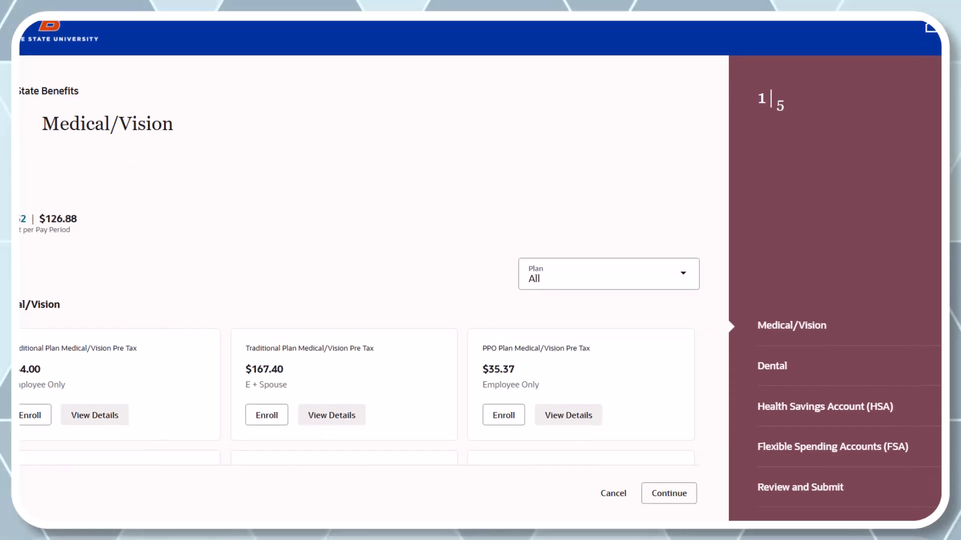
scroll(373, 271, "down", 3)
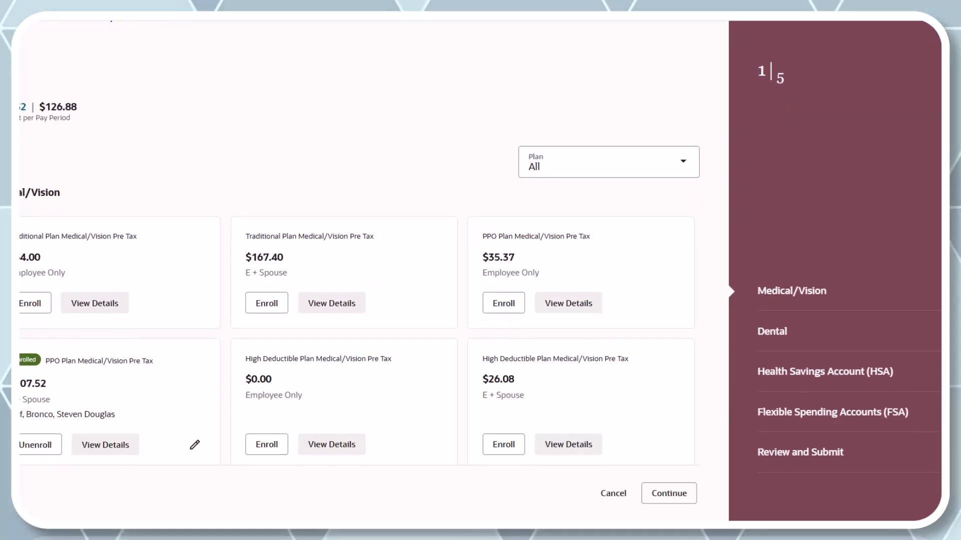
scroll(373, 270, "down", 3)
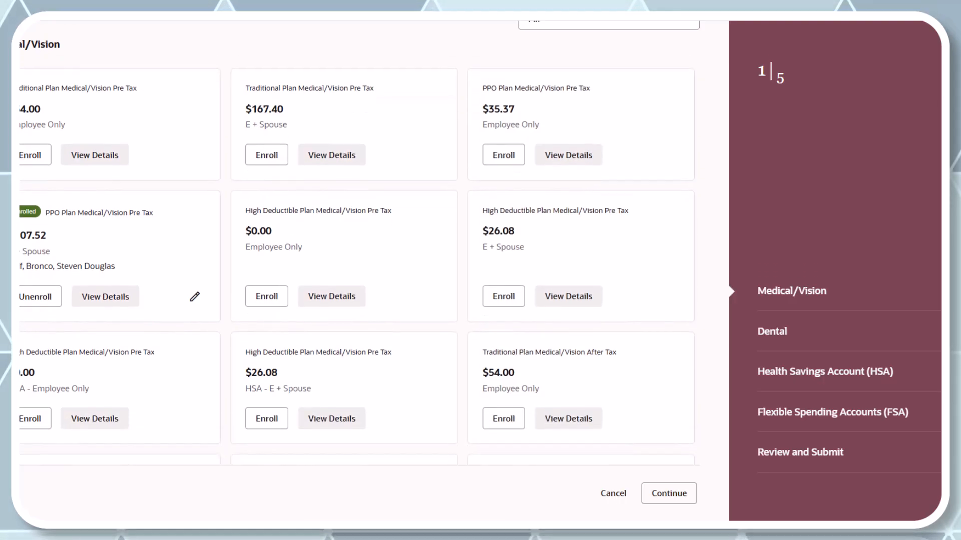
scroll(373, 270, "down", 2)
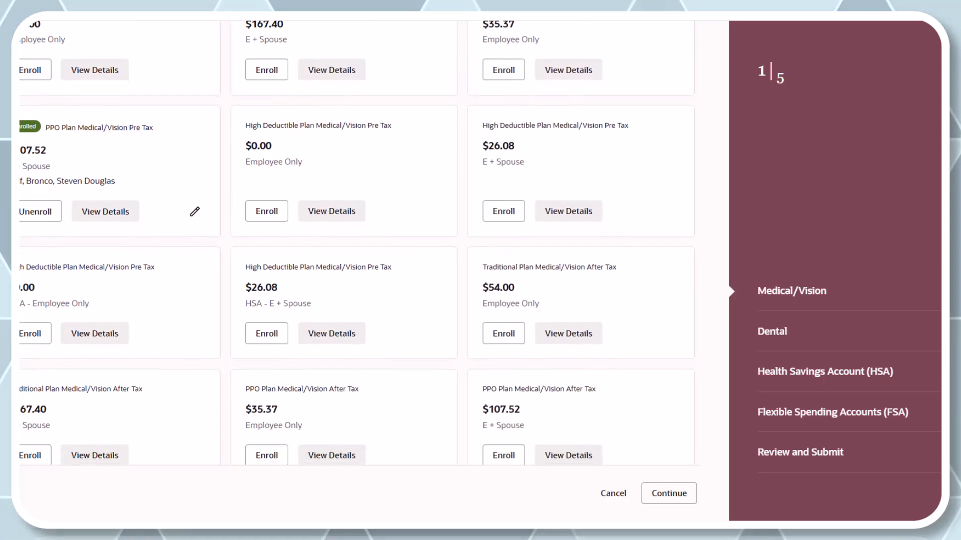
scroll(373, 270, "down", 3)
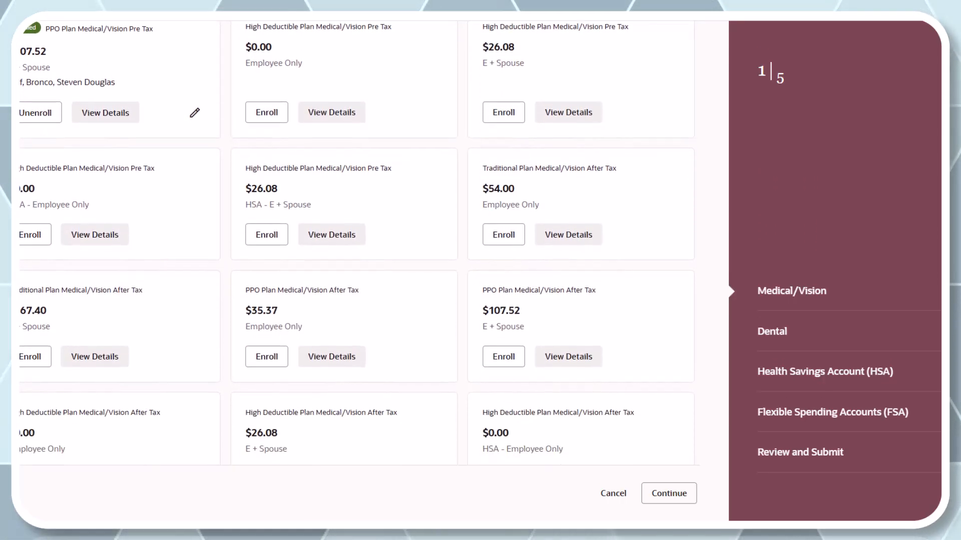
scroll(373, 271, "down", 2)
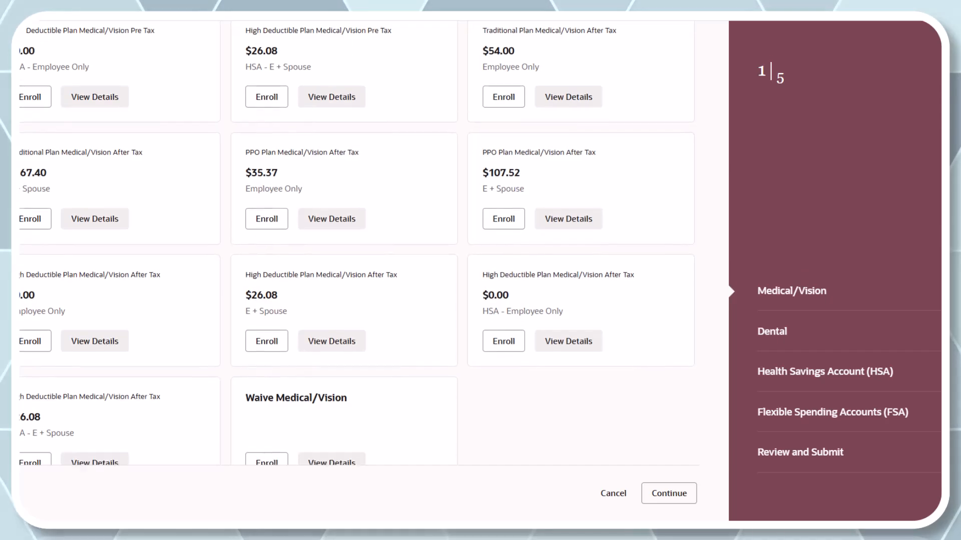
scroll(373, 270, "up", 10)
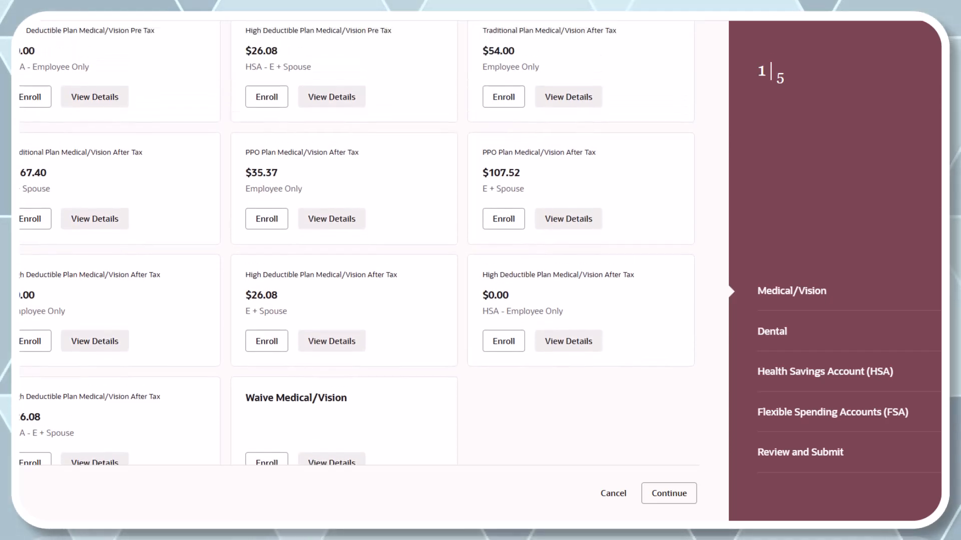
scroll(373, 271, "up", 2)
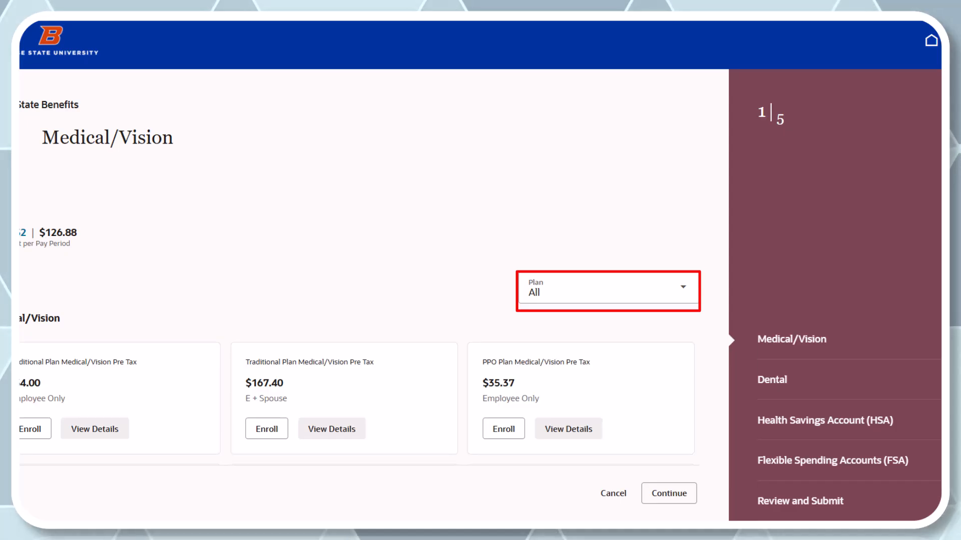
- Filter the Medical/Vision options by PPO Plan Pre Tax, High Deductible Plan Pre Tax and High Deductible Plan After Tax in turn
left_click(608, 289)
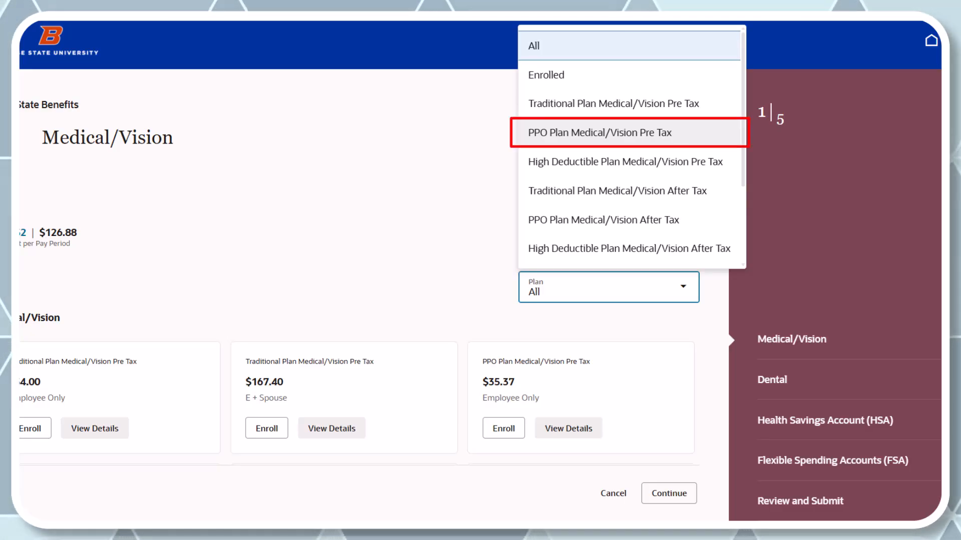
left_click(600, 132)
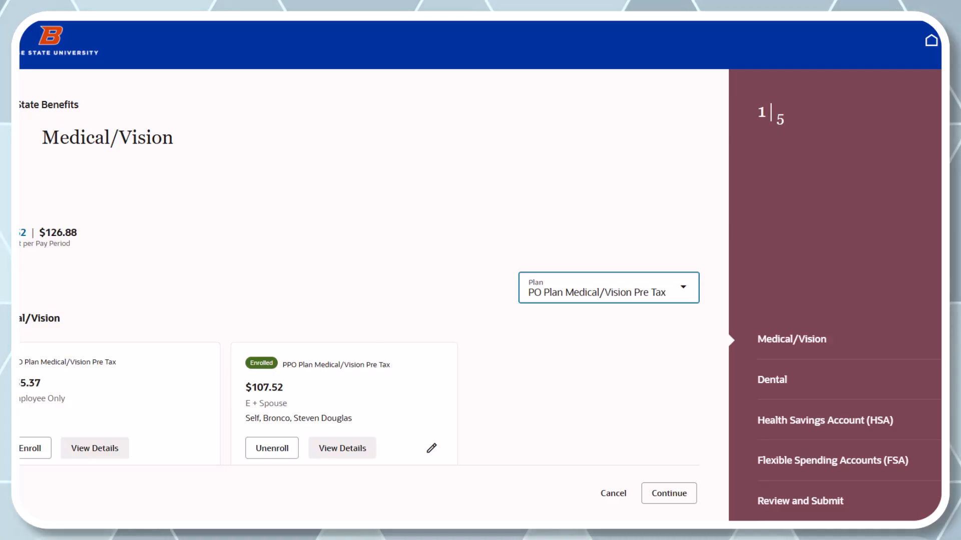
scroll(374, 300, "down", 1)
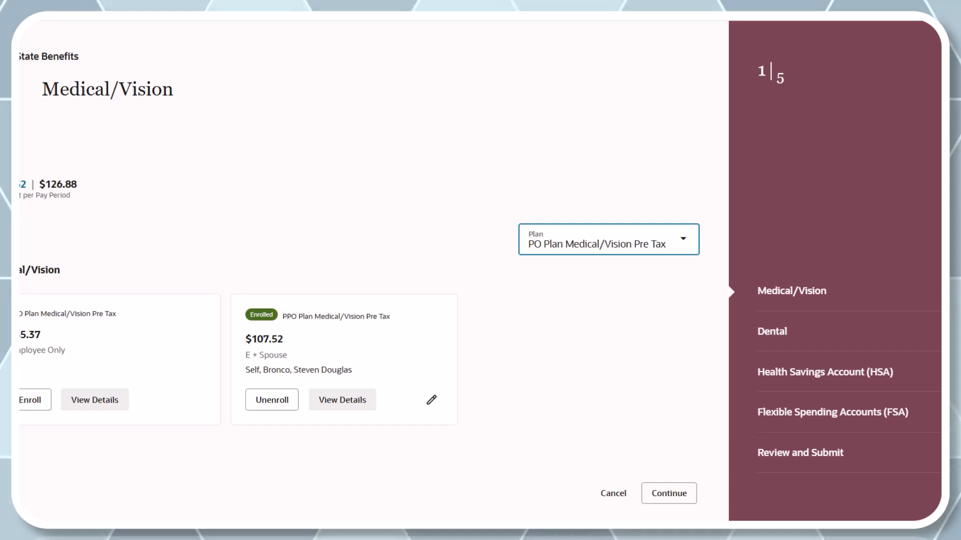
left_click(683, 240)
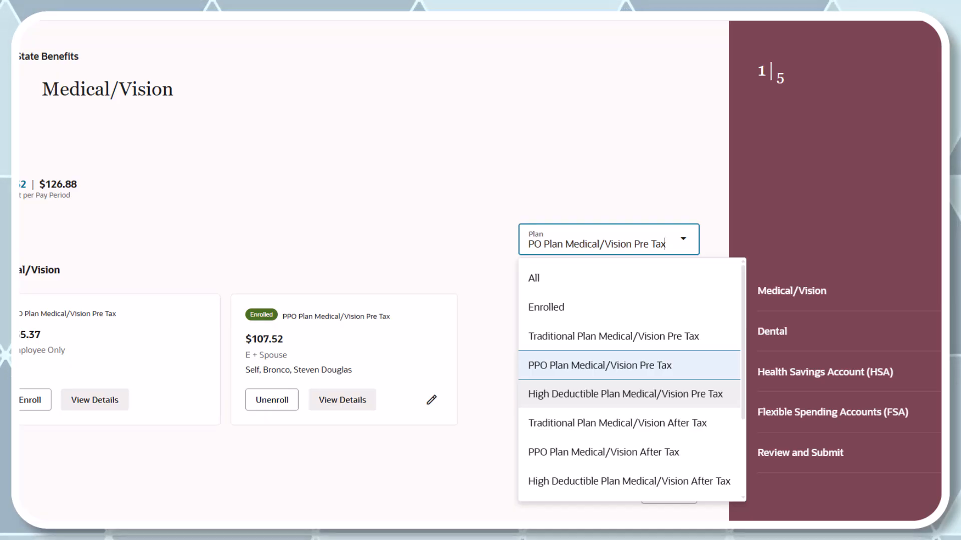
left_click(625, 394)
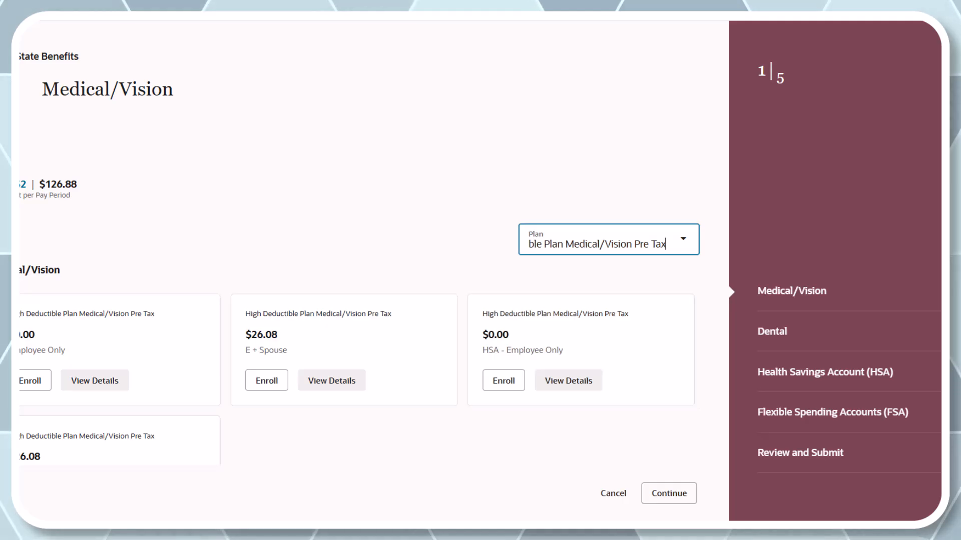
left_click(683, 239)
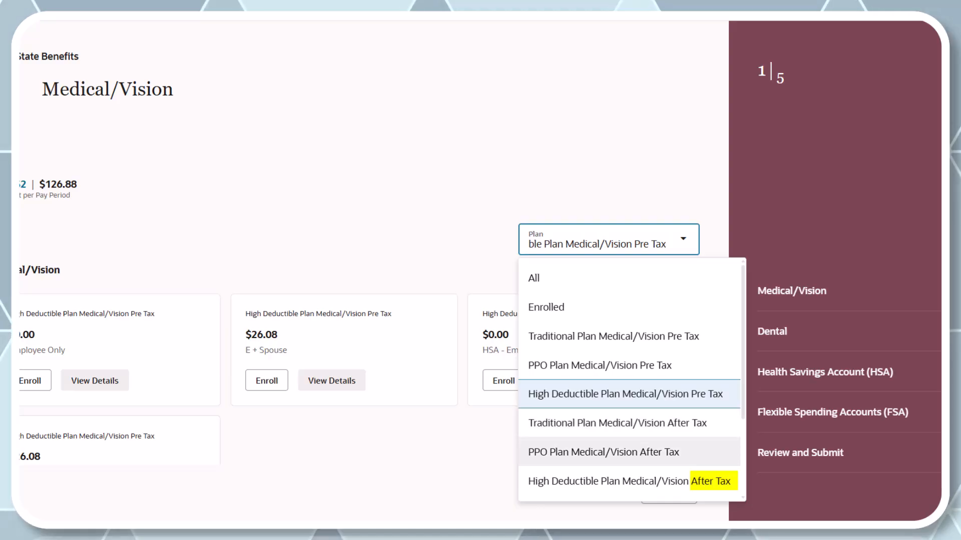
left_click(629, 481)
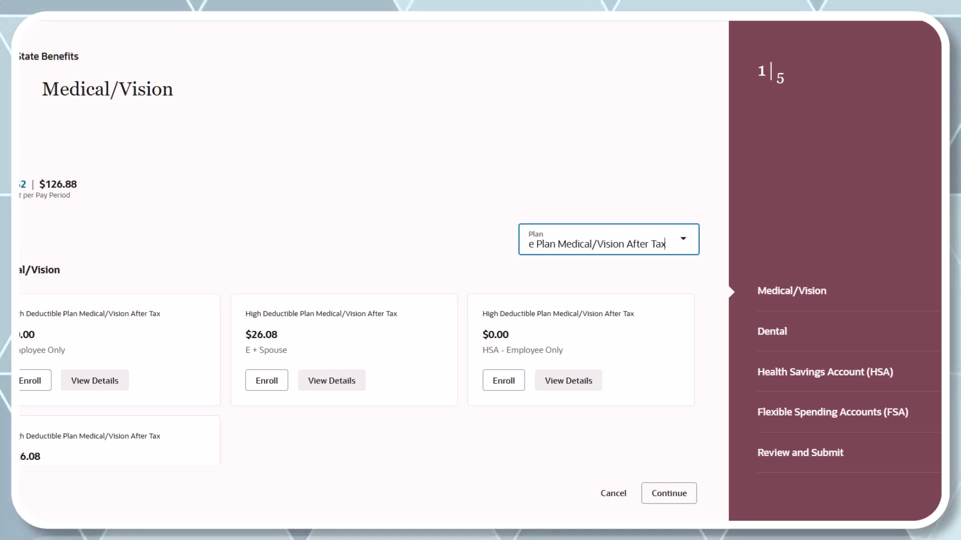
- Filter to Traditional Plan Medical/Vision Pre Tax and enroll in its E + Spouse option
left_click(683, 239)
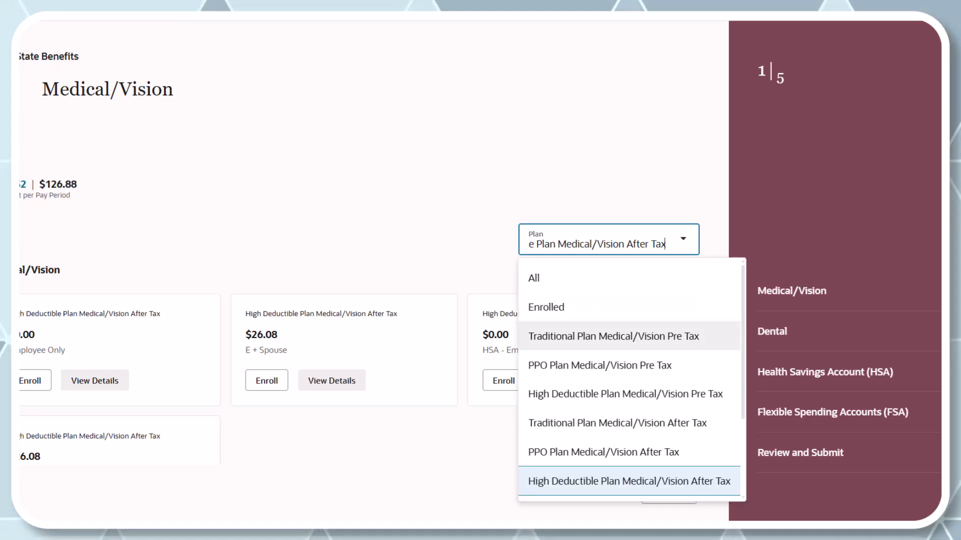
left_click(613, 336)
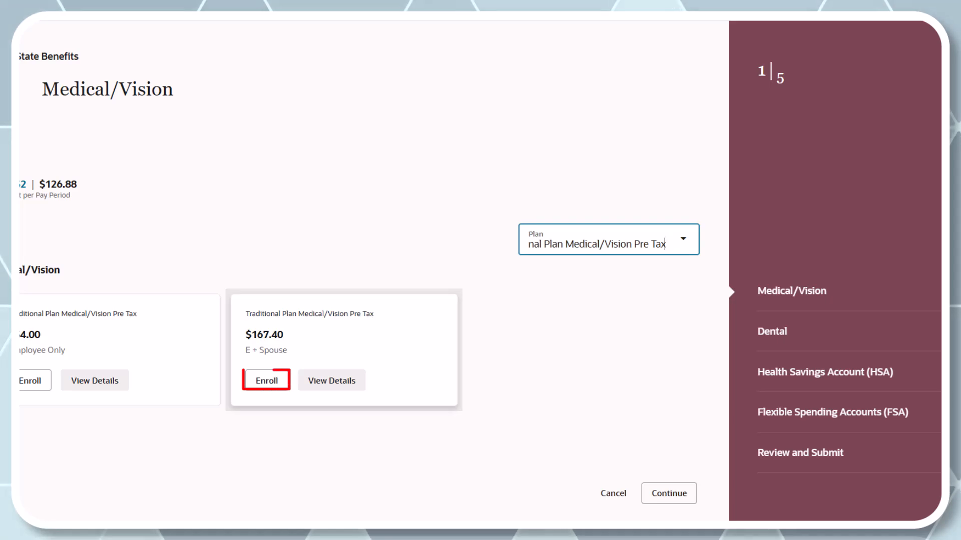
left_click(266, 381)
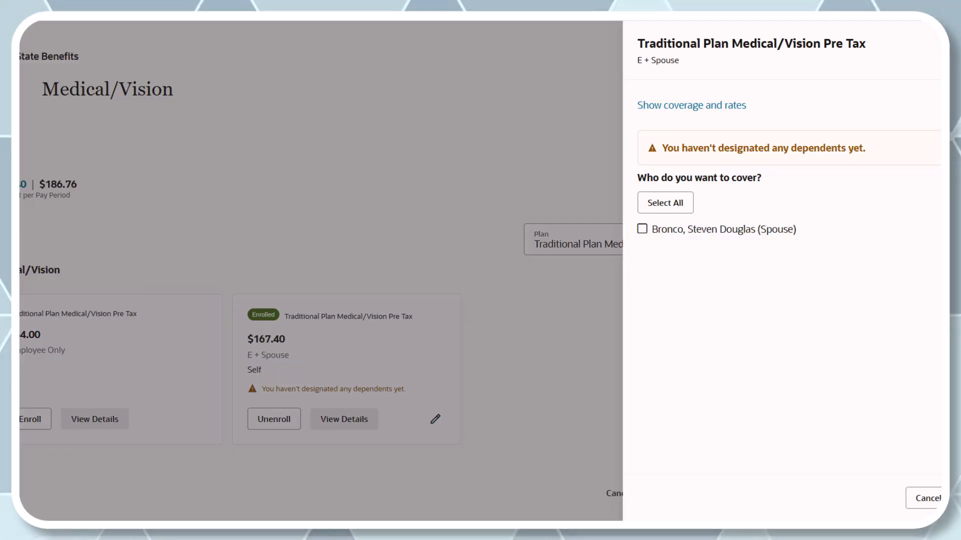
- Designate the spouse as covered under the Traditional Plan, show its coverage and rates, and save the enrollment
left_click(642, 229)
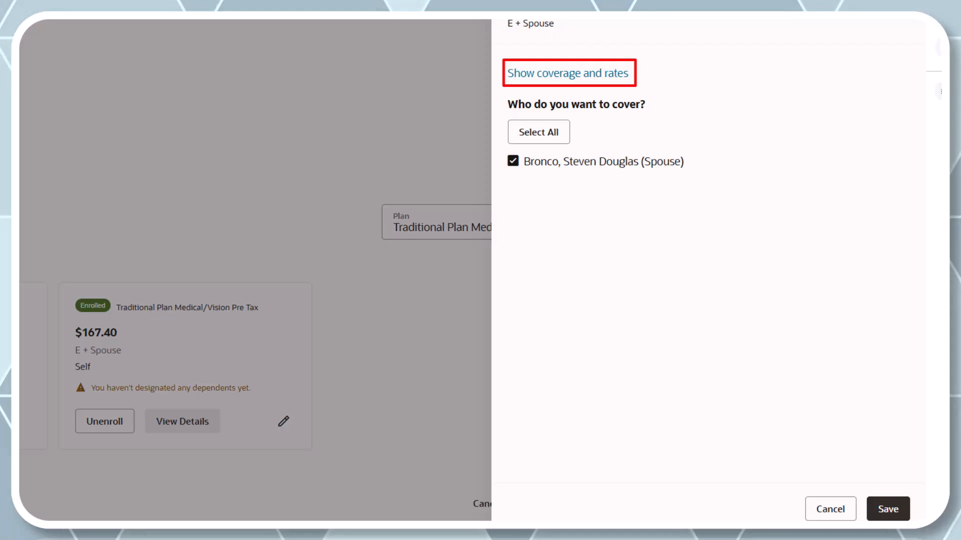
left_click(568, 74)
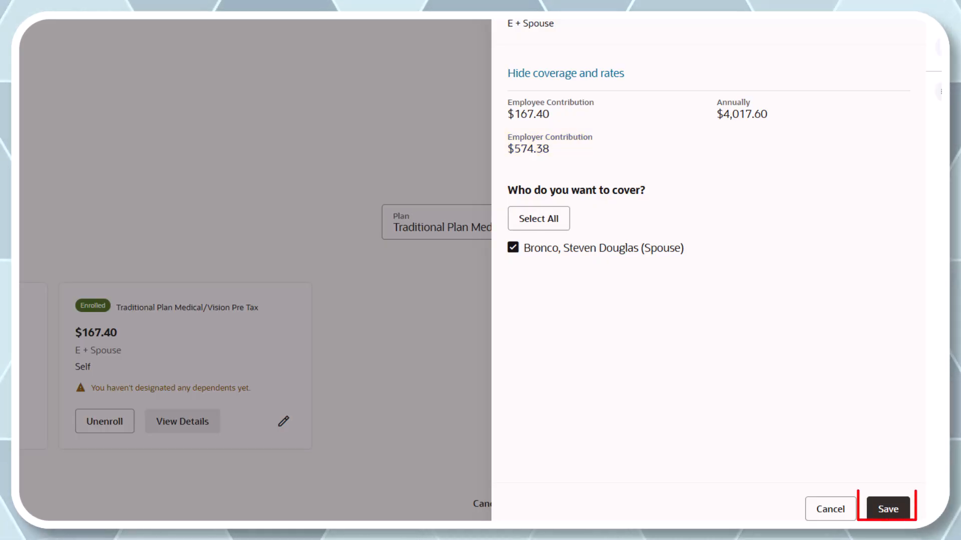
left_click(887, 509)
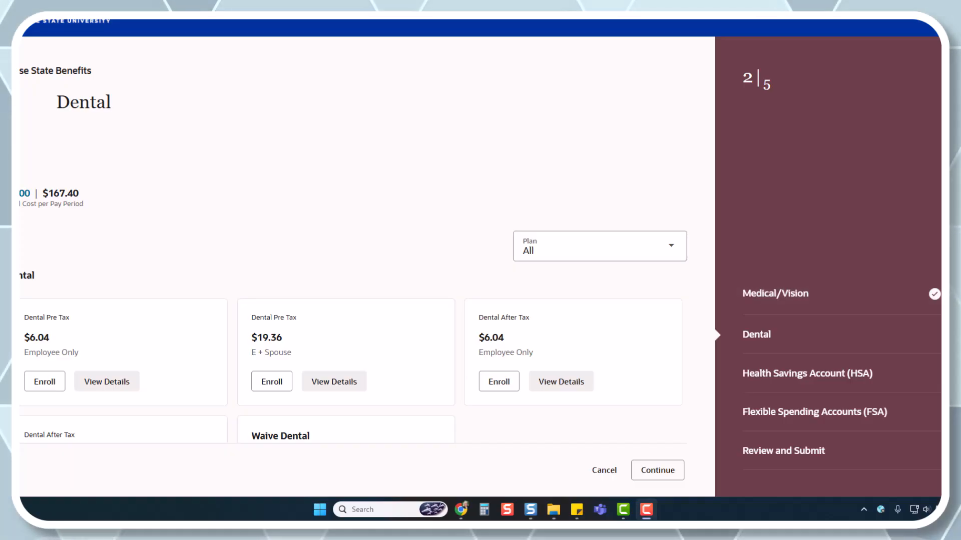
- Filter the dental plans to Dental Pre Tax and enroll in the E + Spouse option
left_click(599, 246)
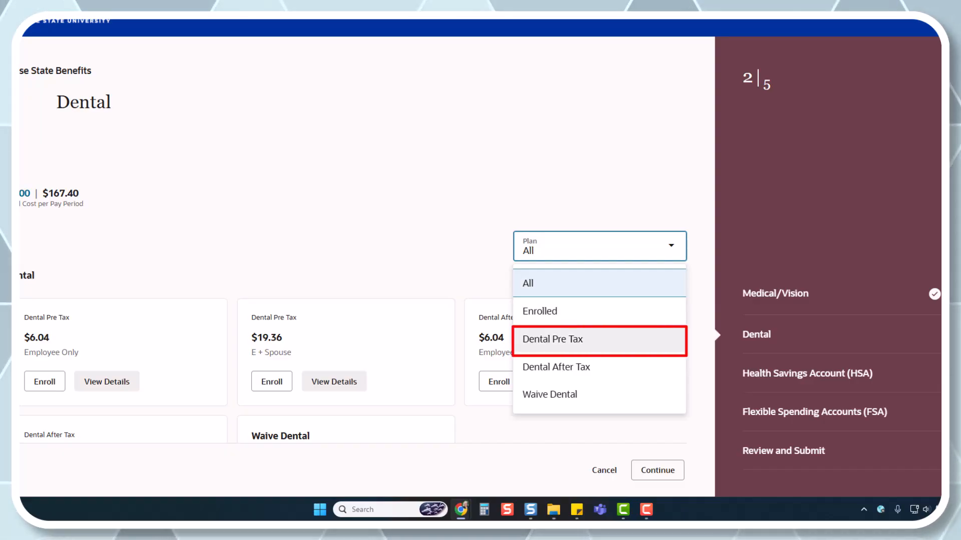
left_click(552, 339)
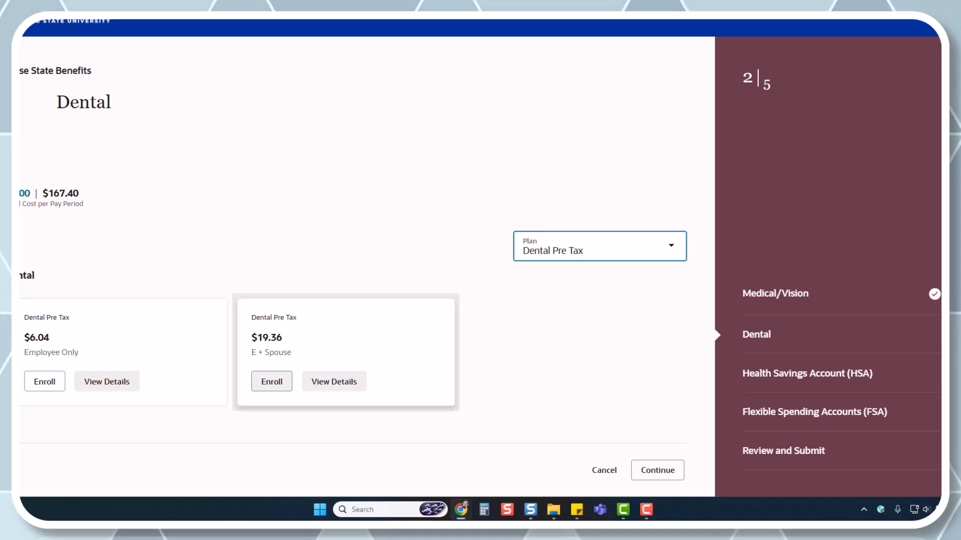
left_click(272, 382)
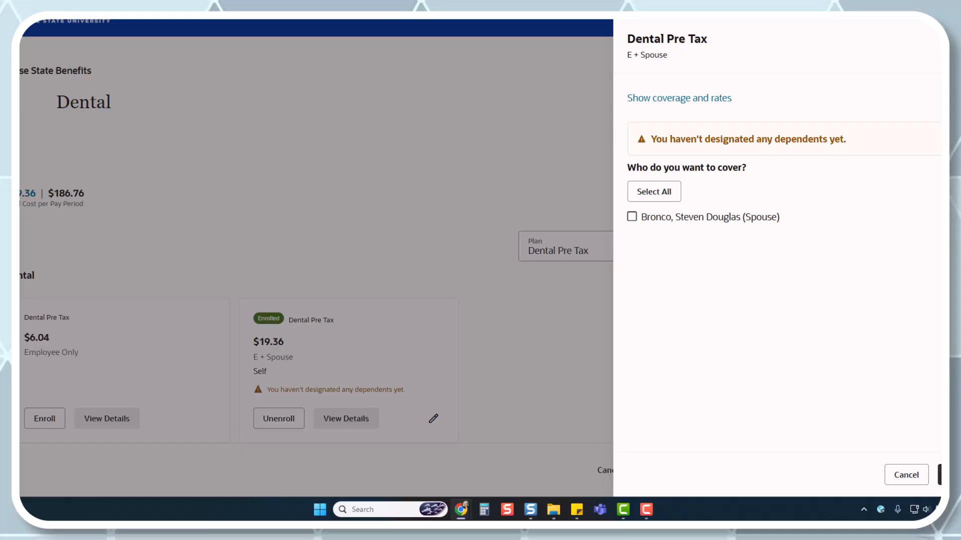
- Select the spouse for dental coverage, display the dental plan's coverage and rates, and save
left_click(632, 217)
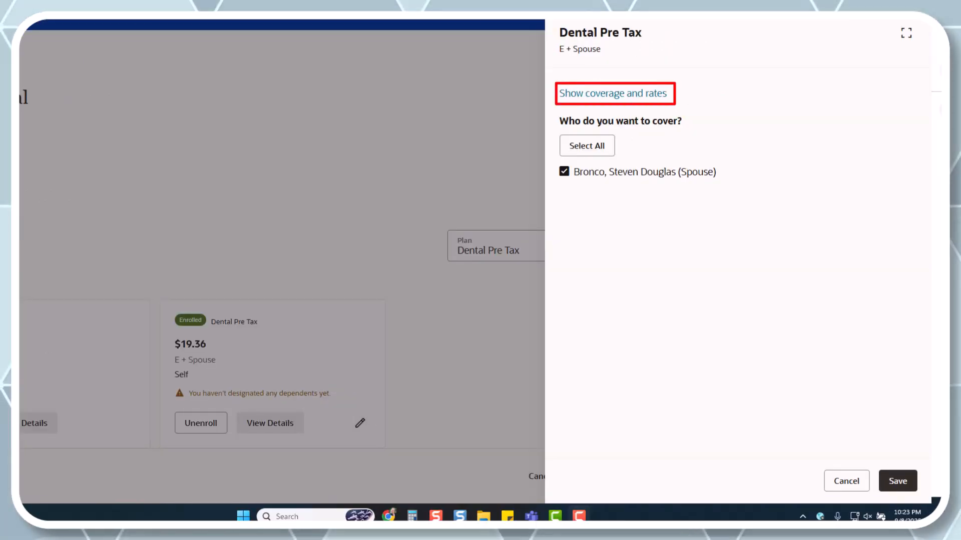
left_click(613, 94)
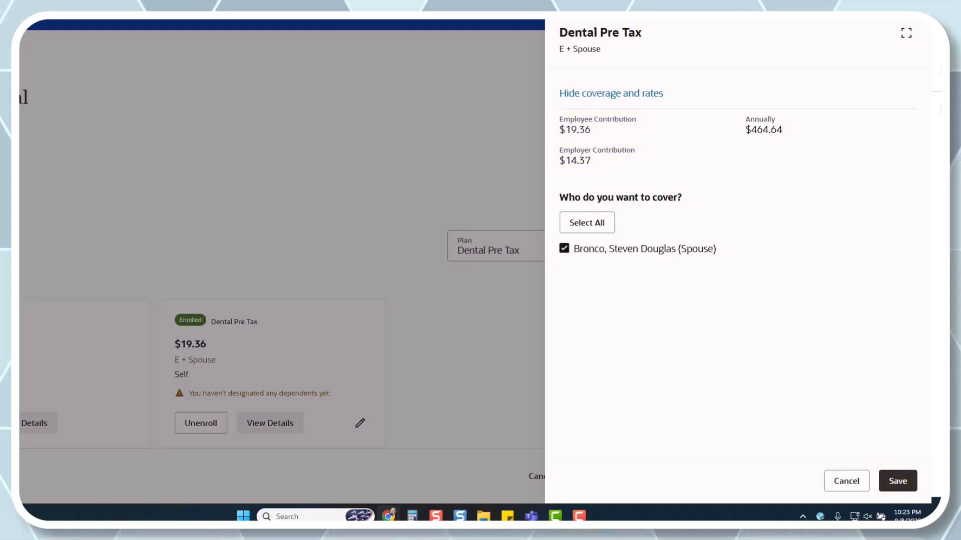
left_click(897, 481)
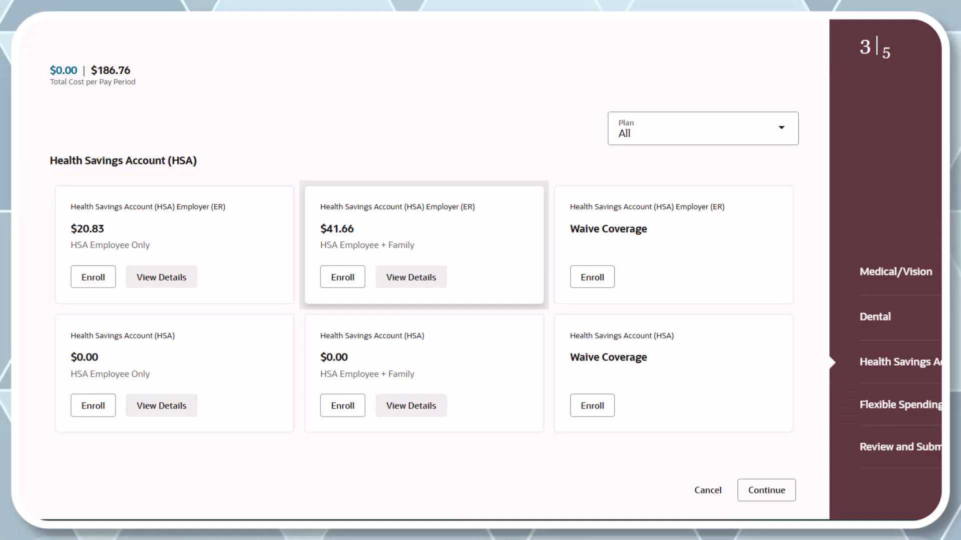
- Enroll in HSA Employee + Family for both the Employer (ER) and the employee HSA, with a contribution of 125 in the employee one
left_click(343, 277)
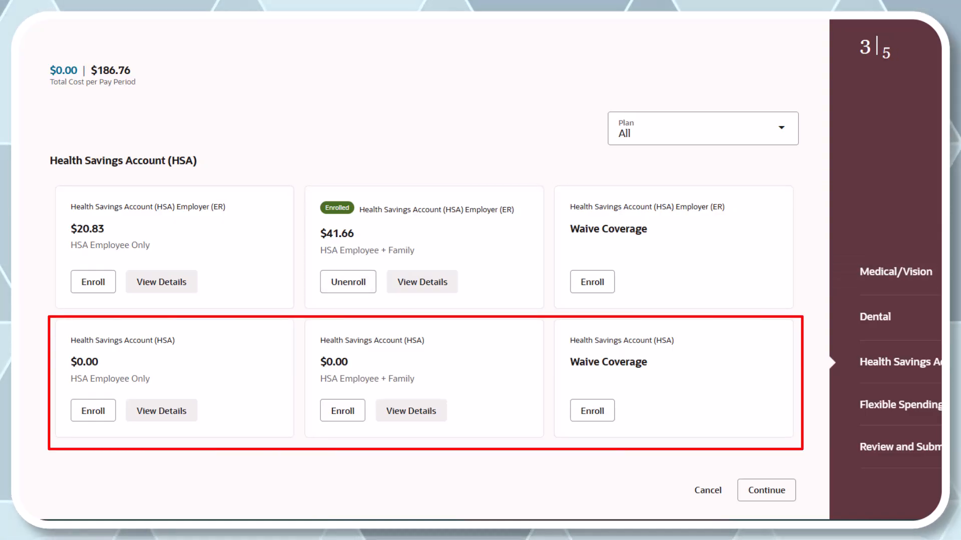
left_click(343, 411)
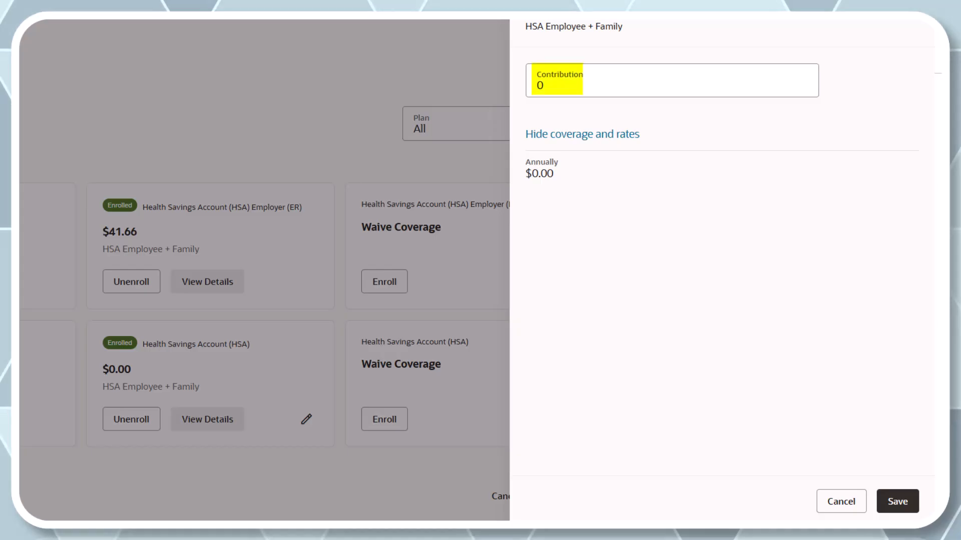
left_click(557, 84)
key("BackSpace")
type("125")
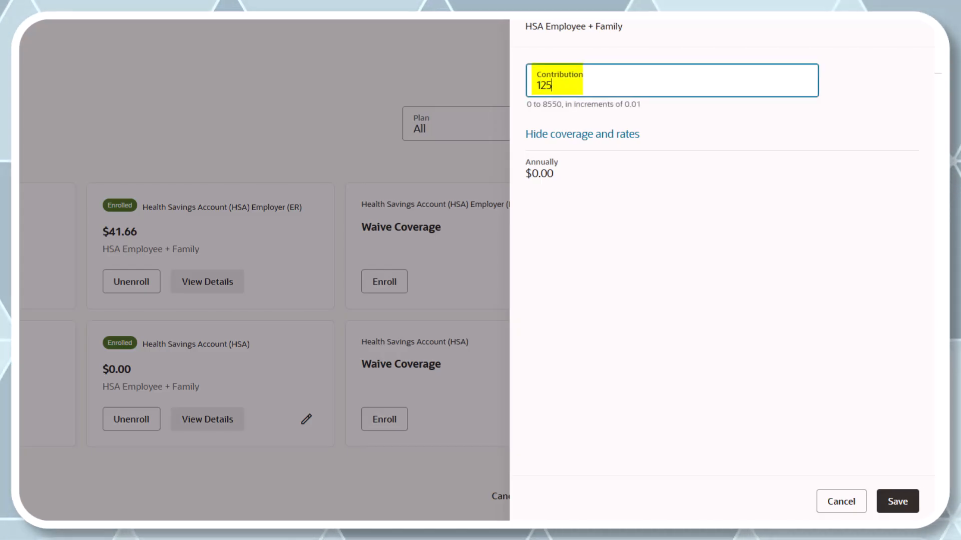
key("Tab")
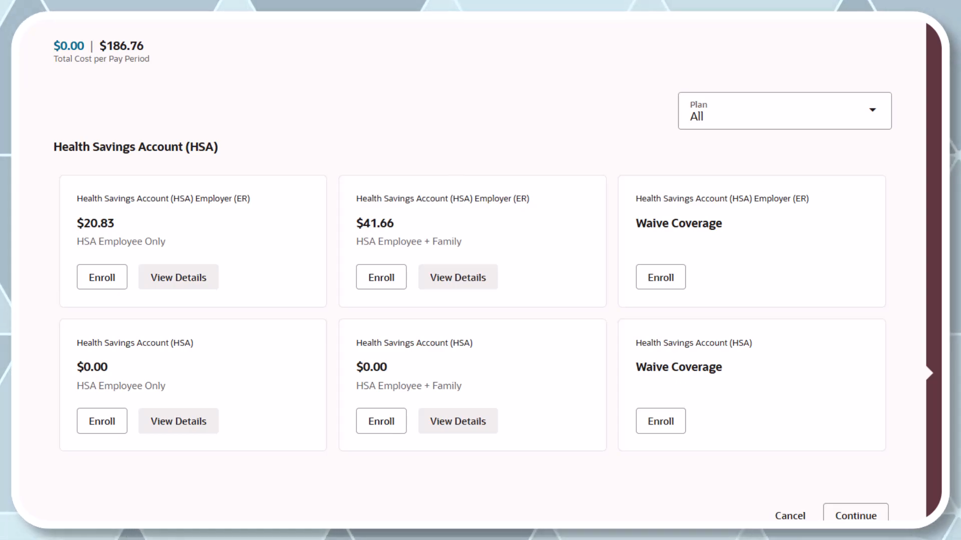
- Choose Waive Coverage for both the Health Savings Account (HSA) Employer (ER) and the Health Savings Account (HSA)
left_click(661, 277)
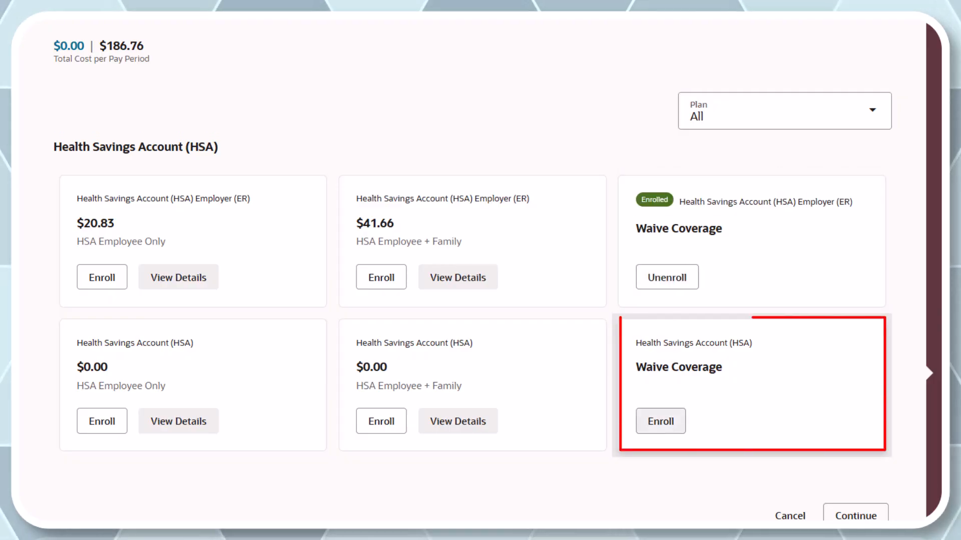
left_click(660, 421)
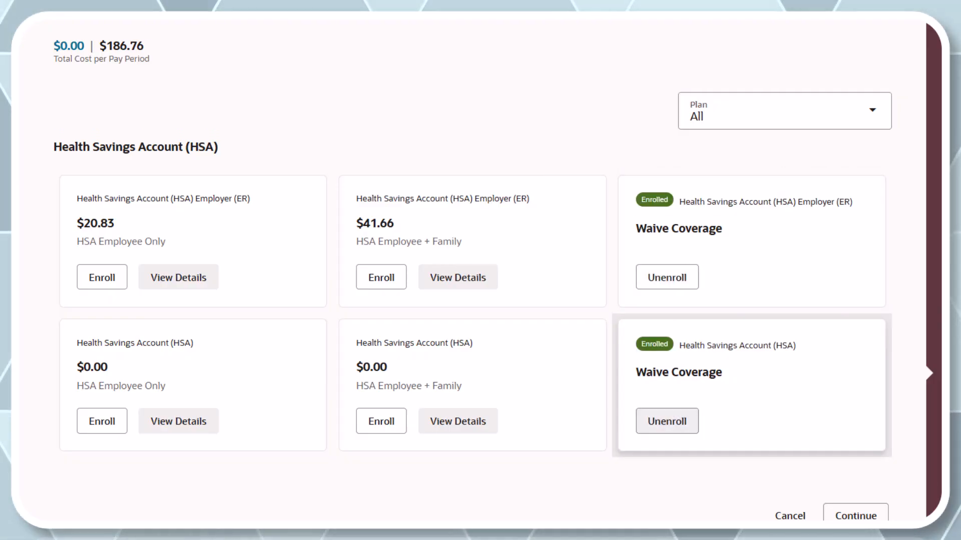
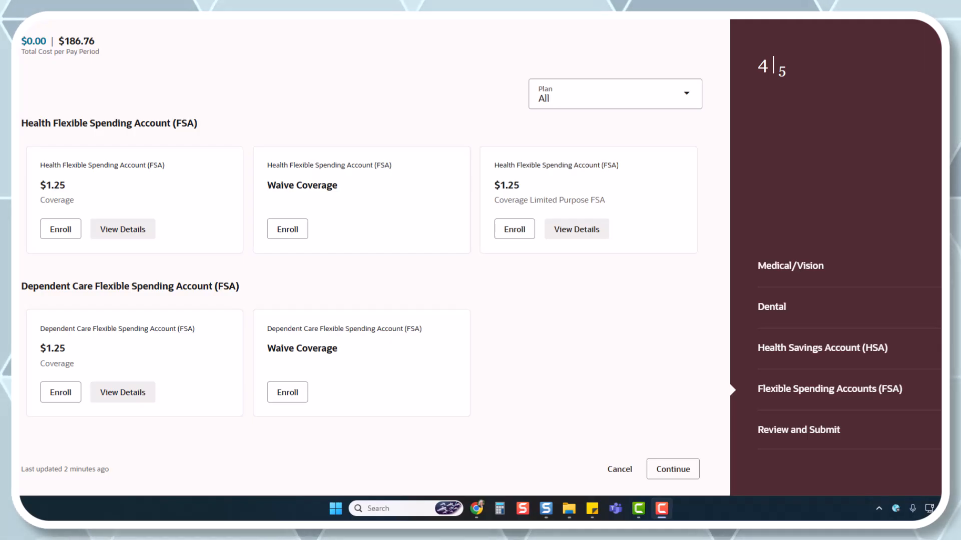
- Enroll in the Health Flexible Spending Account (FSA) Coverage option and set its contribution to 5
left_click(61, 229)
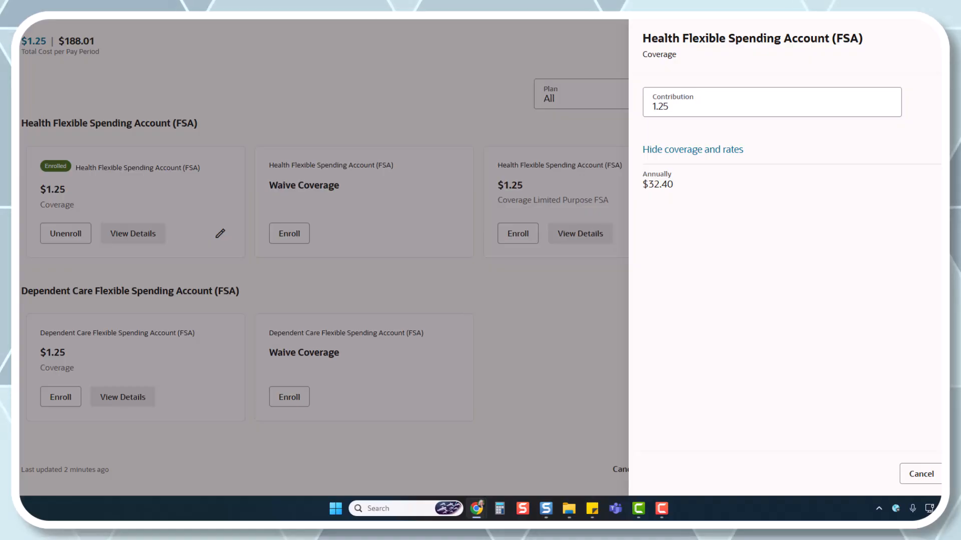
left_click_drag(670, 107, 652, 107)
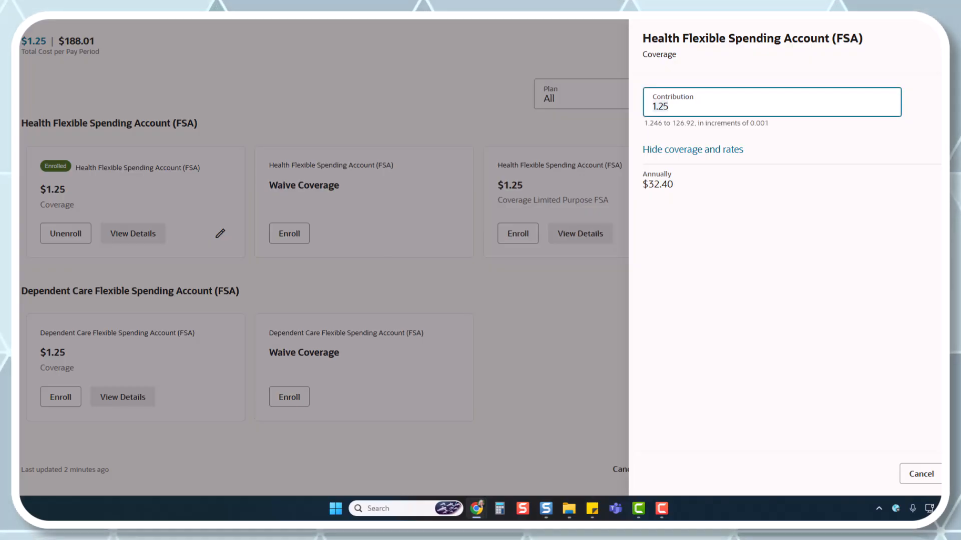
type("5")
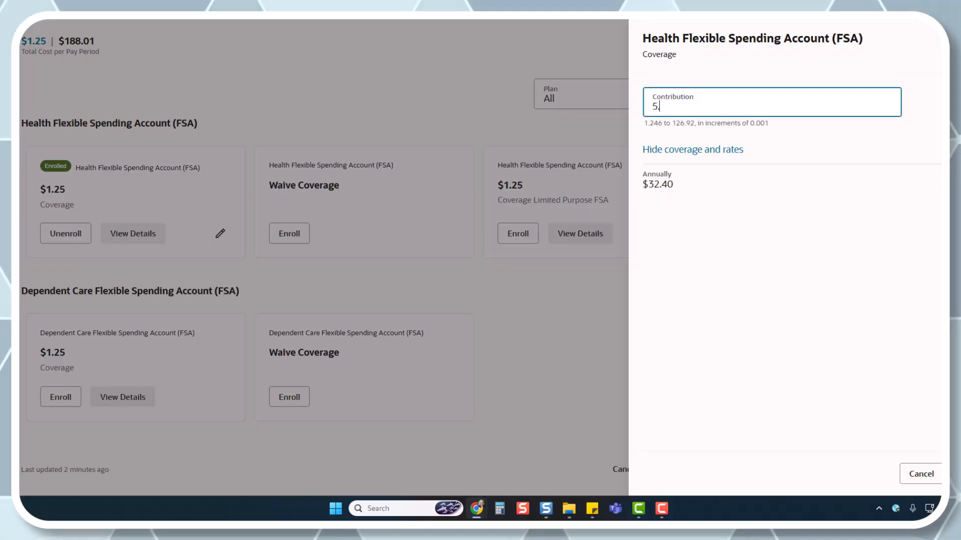
key("Tab")
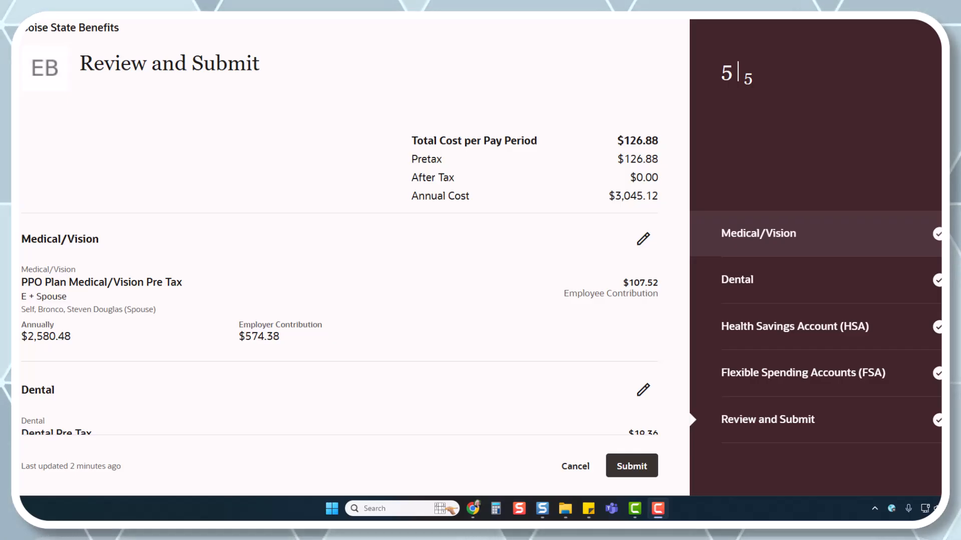
- Check the Medical/Vision, Dental, HSA and FSA elections in the enrollment review and submit the enrollment
scroll(340, 250, "down", 3)
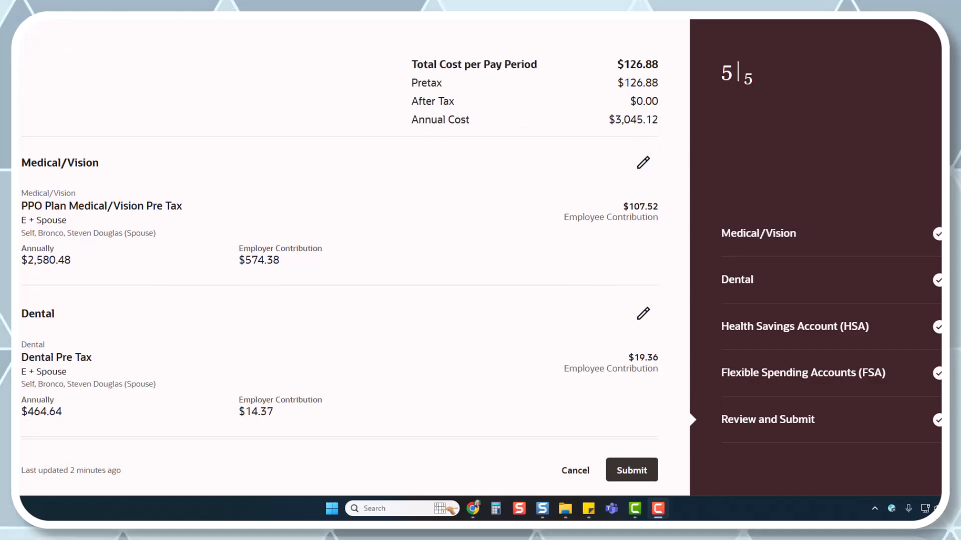
scroll(340, 250, "down", 3)
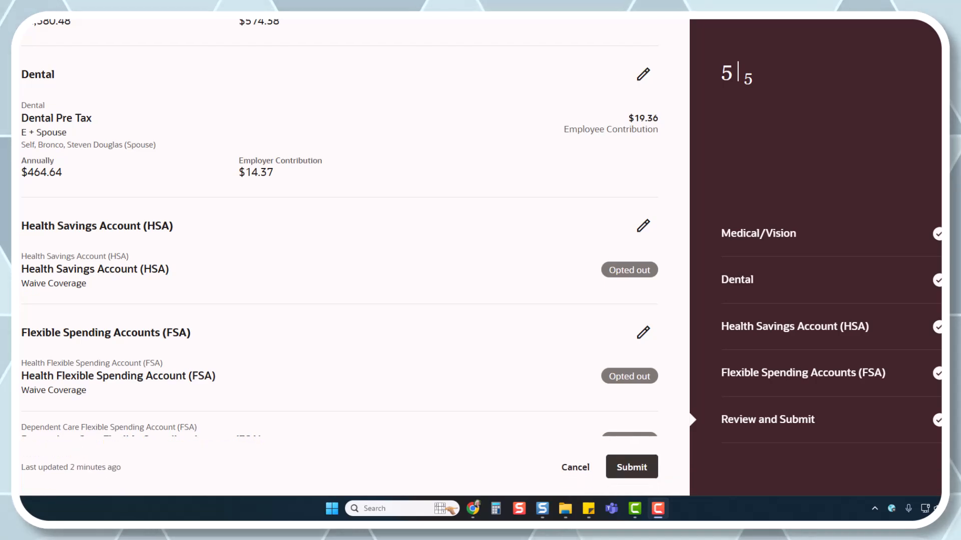
scroll(340, 251, "up", 2)
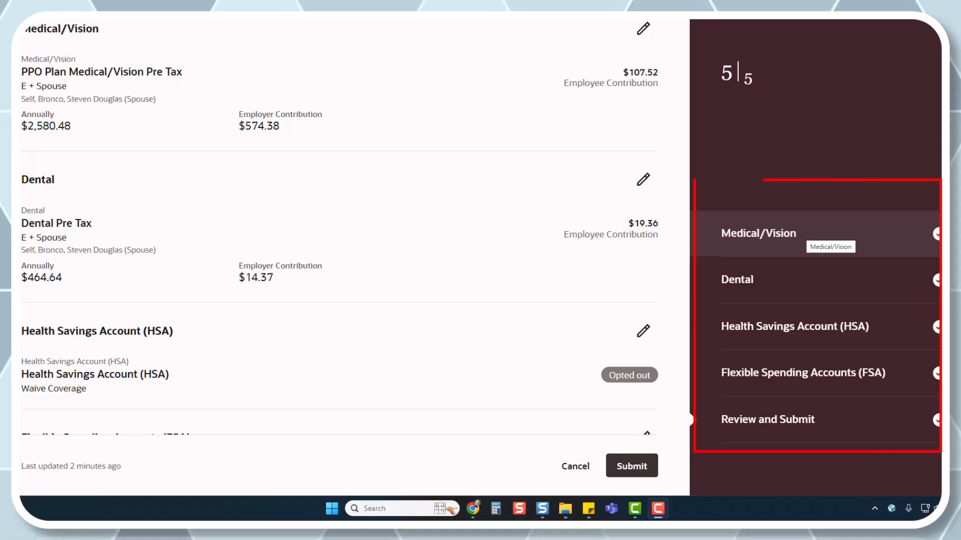
left_click(758, 234)
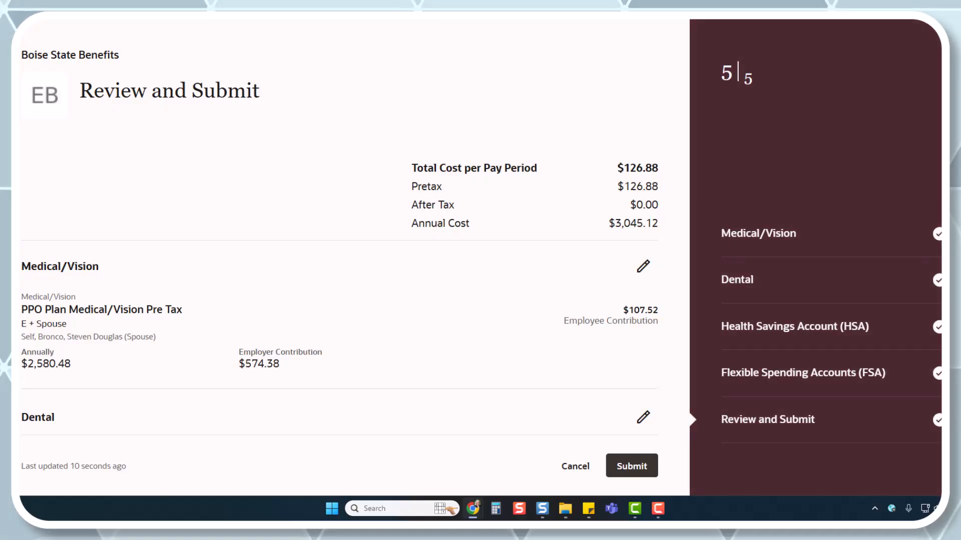
scroll(340, 270, "down", 5)
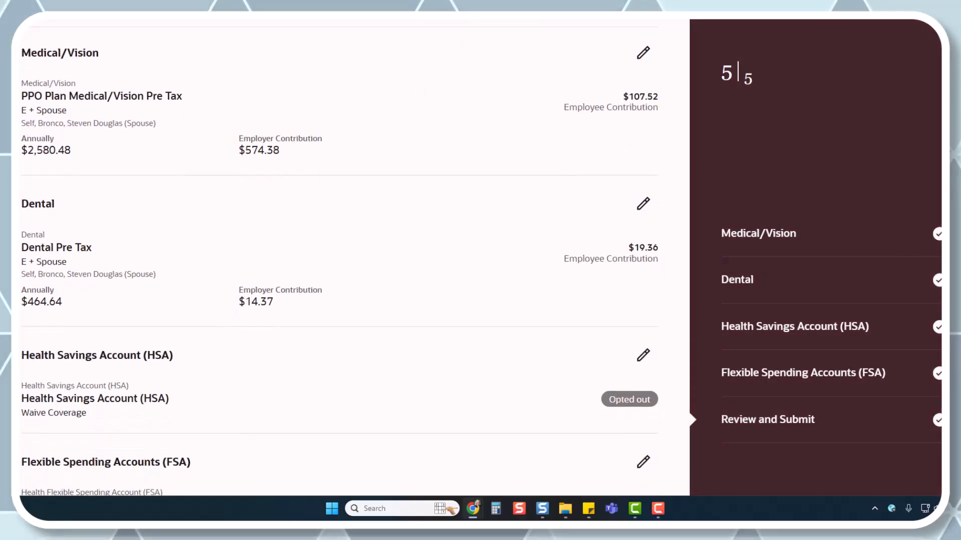
scroll(340, 251, "down", 2)
scroll(340, 250, "down", 2)
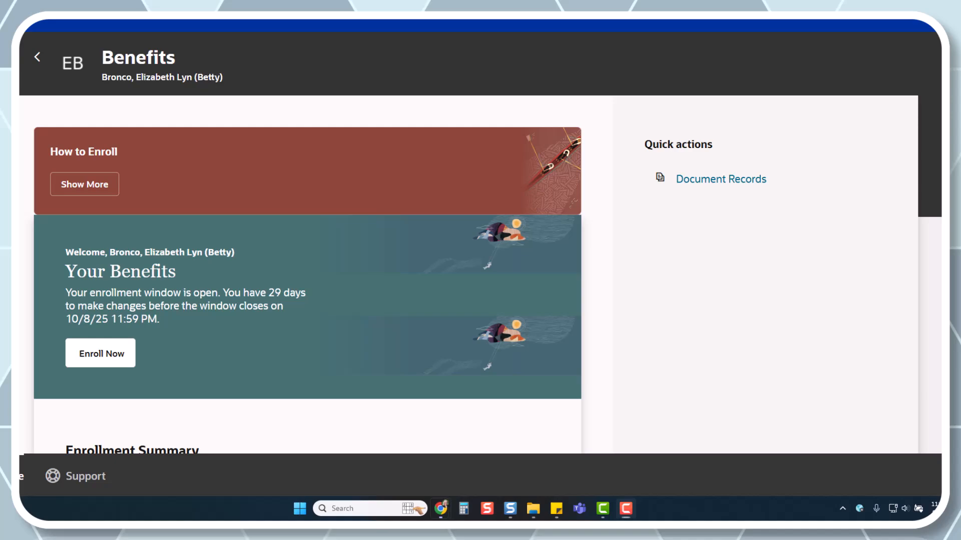
scroll(307, 280, "down", 5)
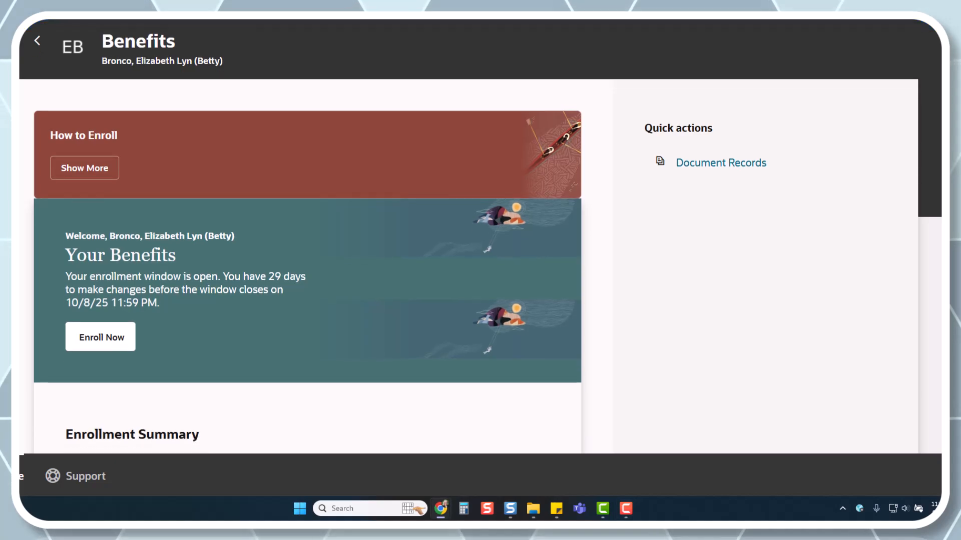
- Show the benefits in the Enrollment Summary as of the date 10/1/25
scroll(307, 280, "down", 2)
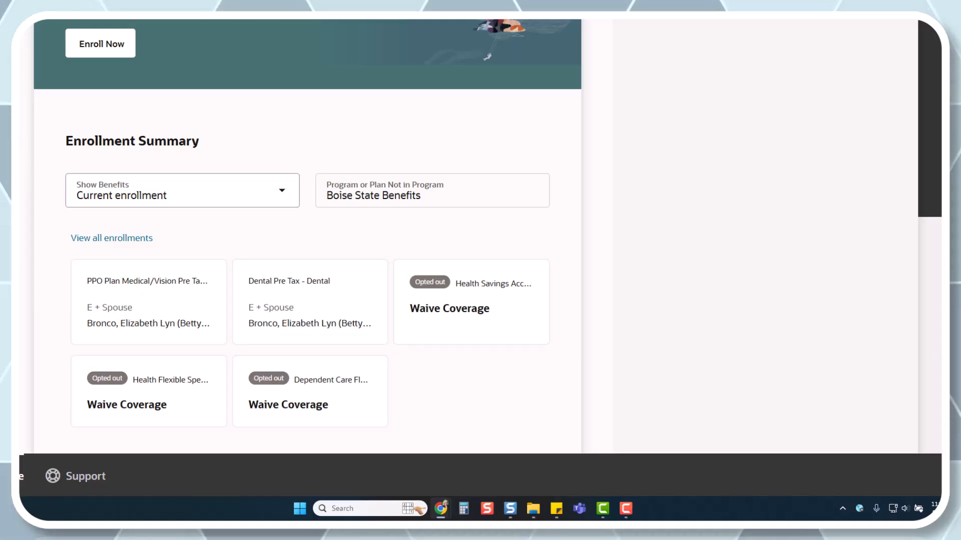
left_click(281, 191)
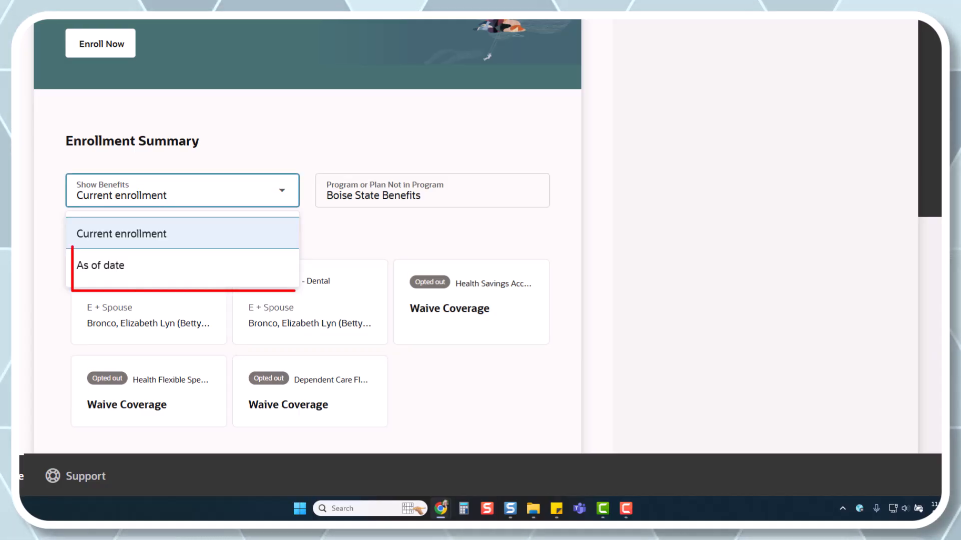
left_click(182, 266)
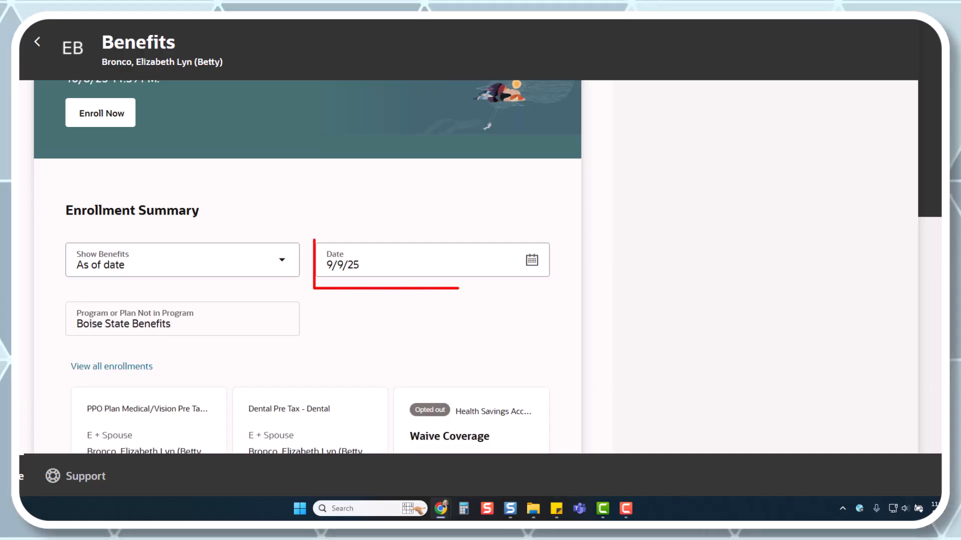
left_click(532, 260)
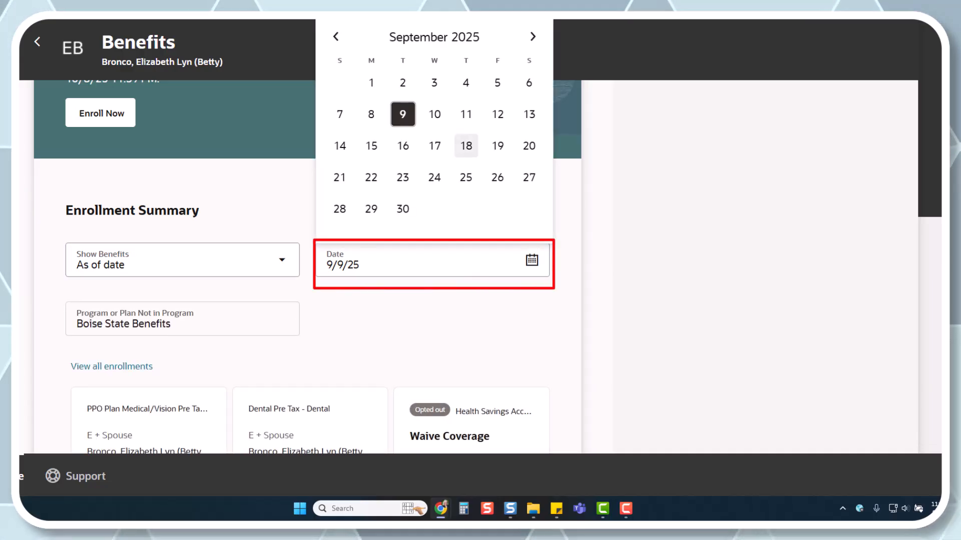
left_click(533, 37)
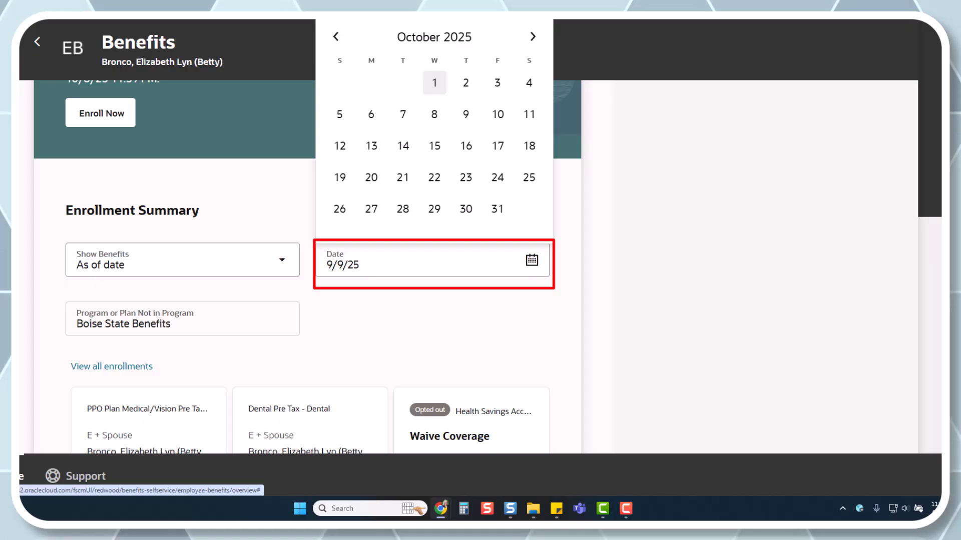
left_click(435, 82)
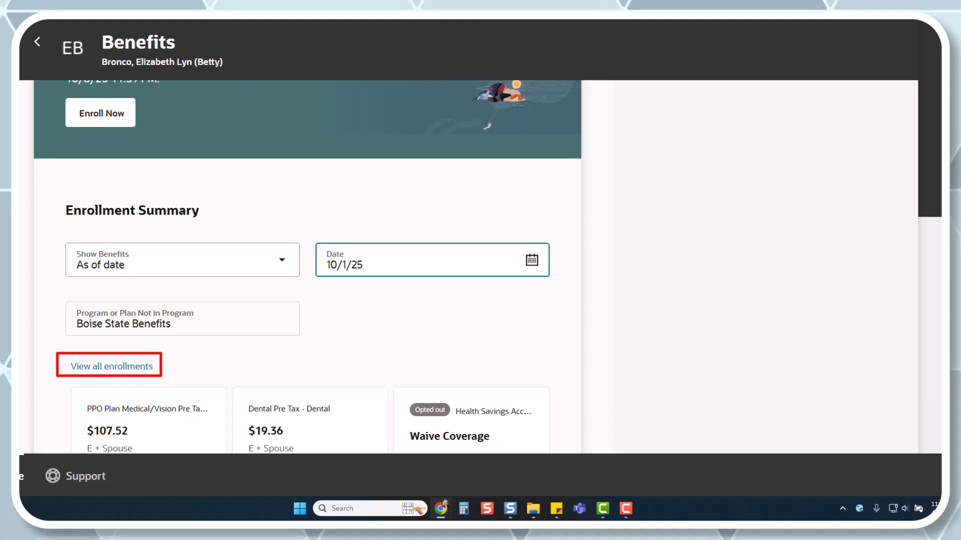
- View all enrollments and examine each plan's costs, covered people and coverage start date
left_click(112, 366)
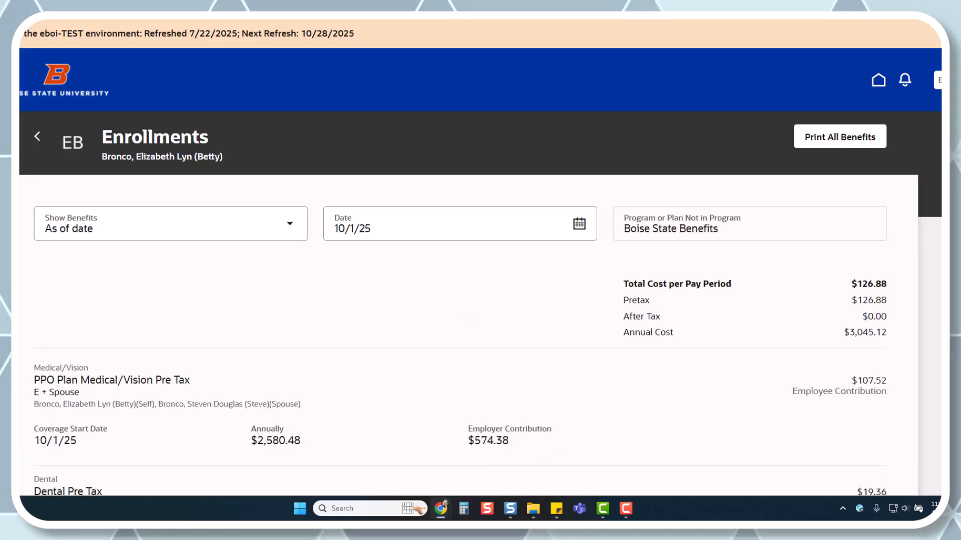
scroll(468, 300, "down", 5)
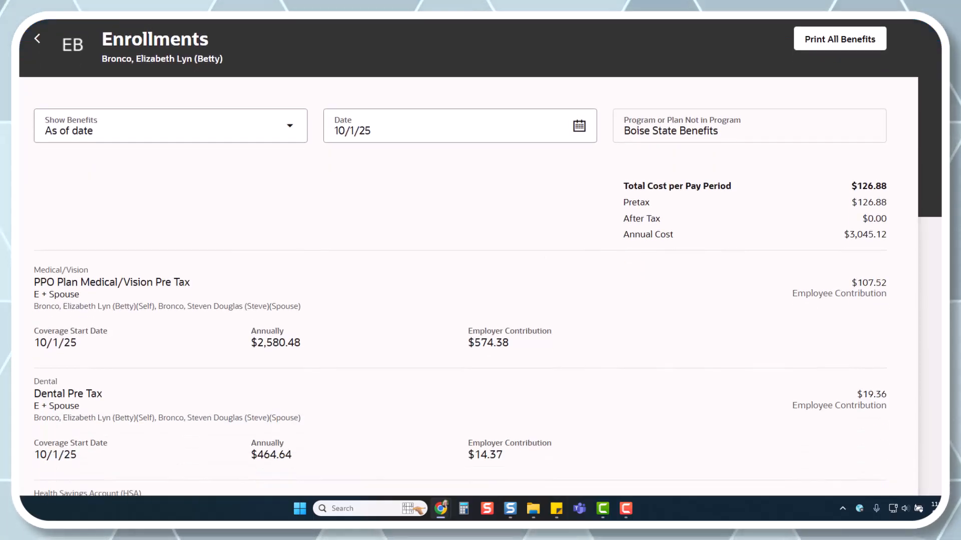
scroll(469, 300, "down", 2)
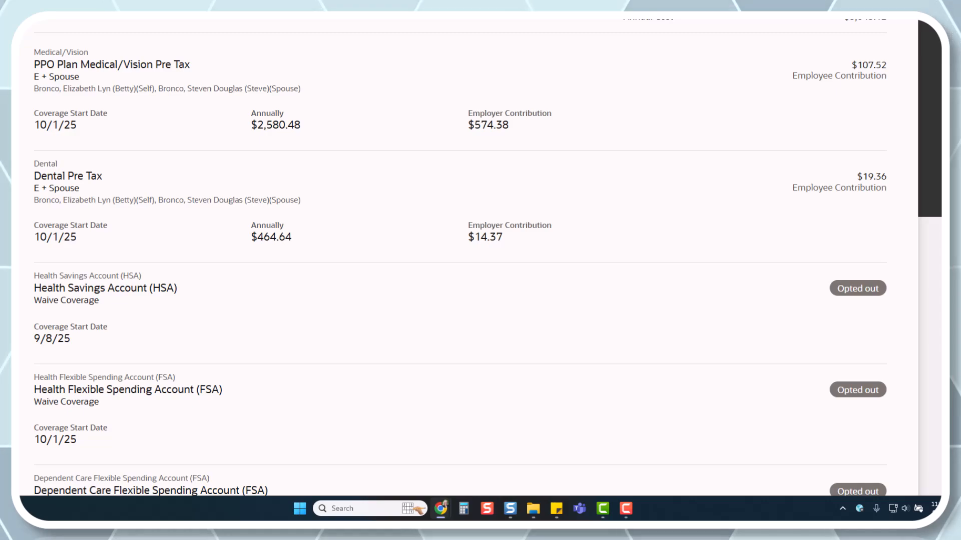
scroll(468, 300, "down", 1)
scroll(468, 301, "up", 4)
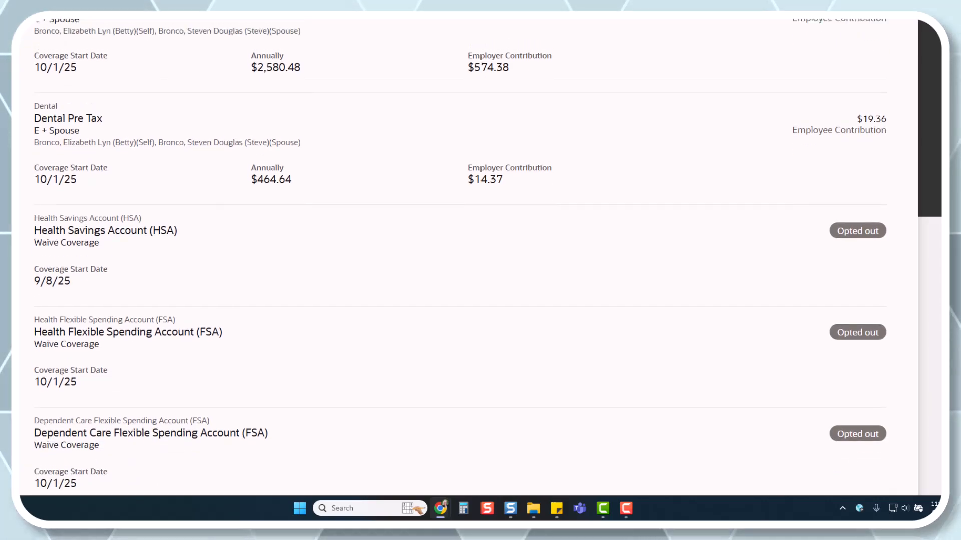
scroll(468, 300, "up", 3)
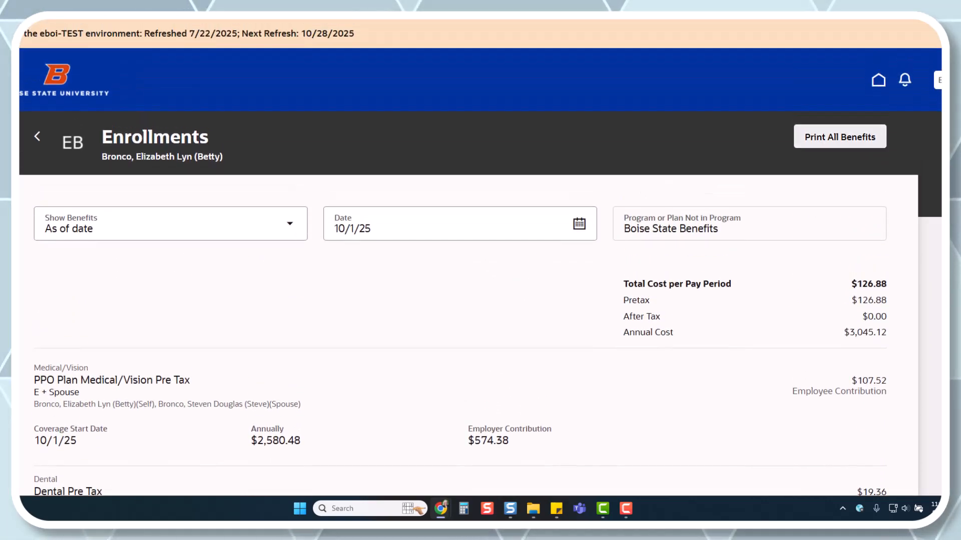